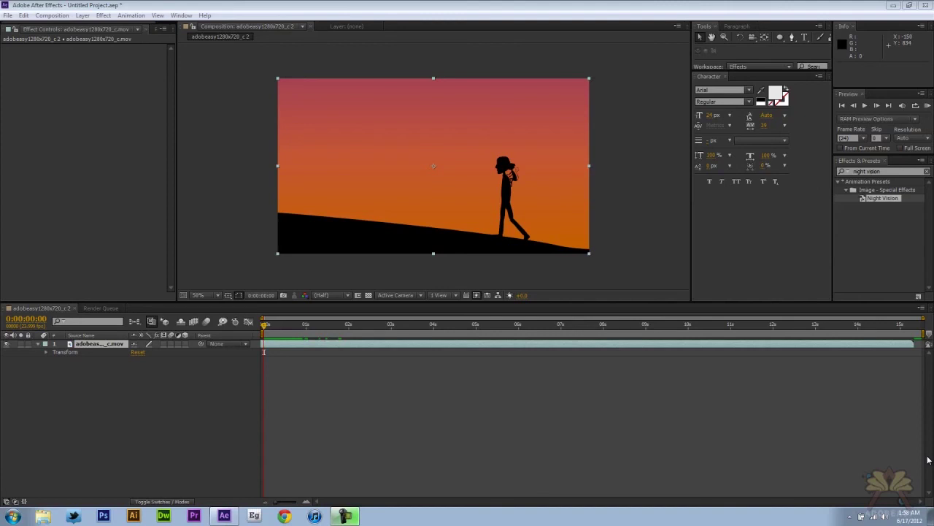
- Search the effects and presets for "night" and apply the Night Vision preset to the footage
left_click_drag(889, 170, 827, 174)
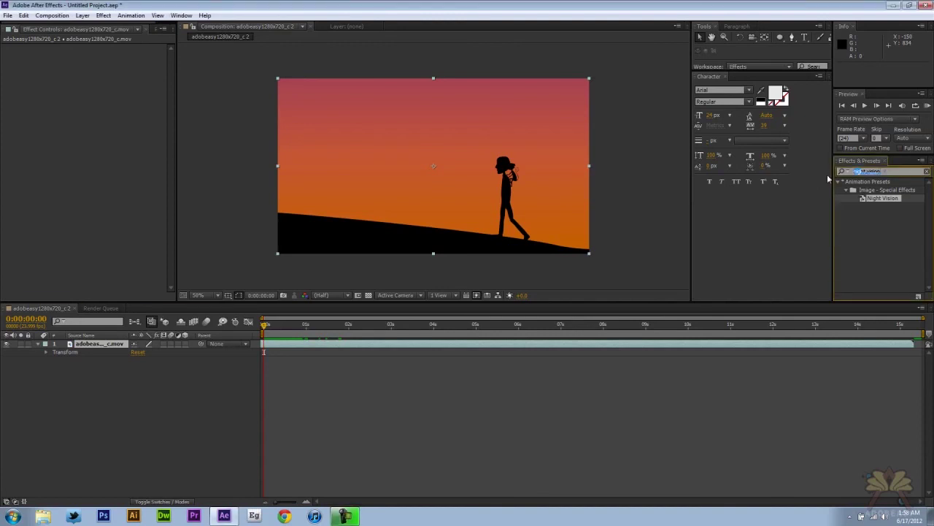
key("BackSpace")
type("night")
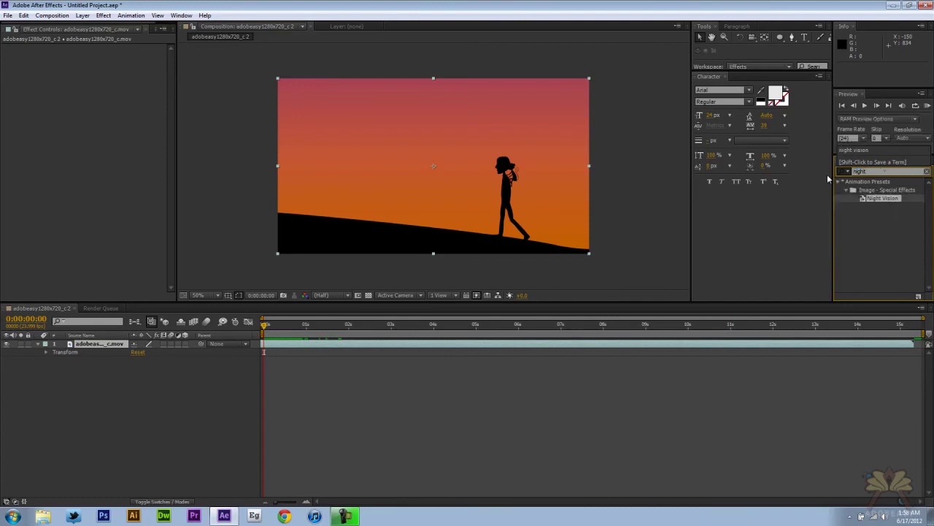
left_click(892, 207)
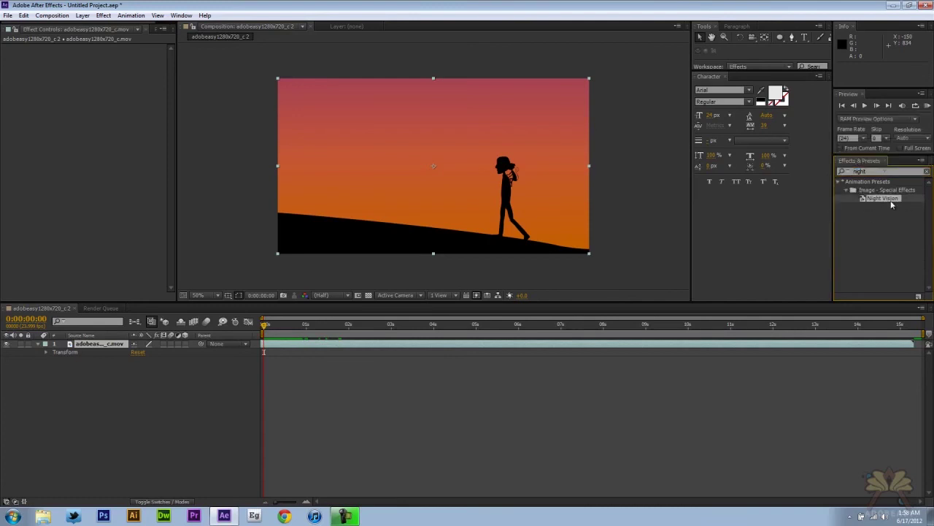
left_click_drag(892, 205, 447, 178)
- Create a new black solid layer above the footage
left_click(82, 15)
mouse_move(212, 28)
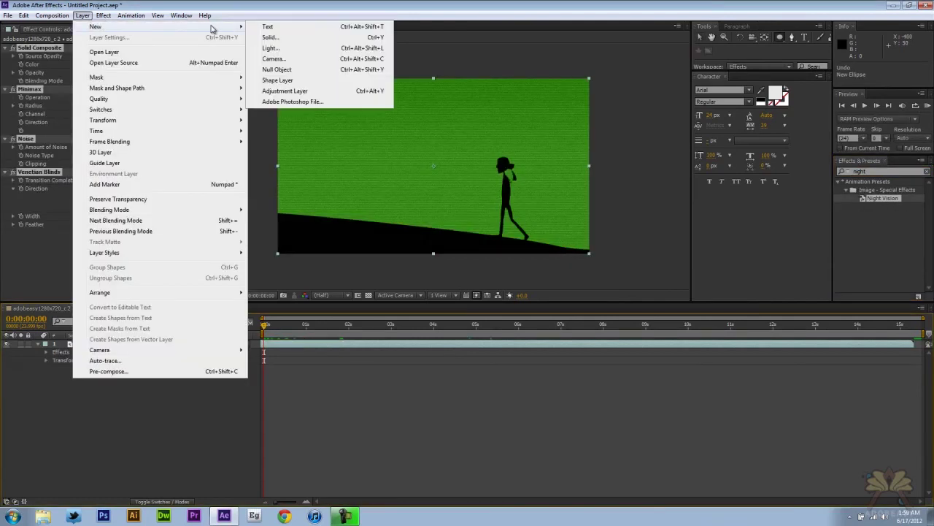
left_click(292, 37)
left_click(494, 344)
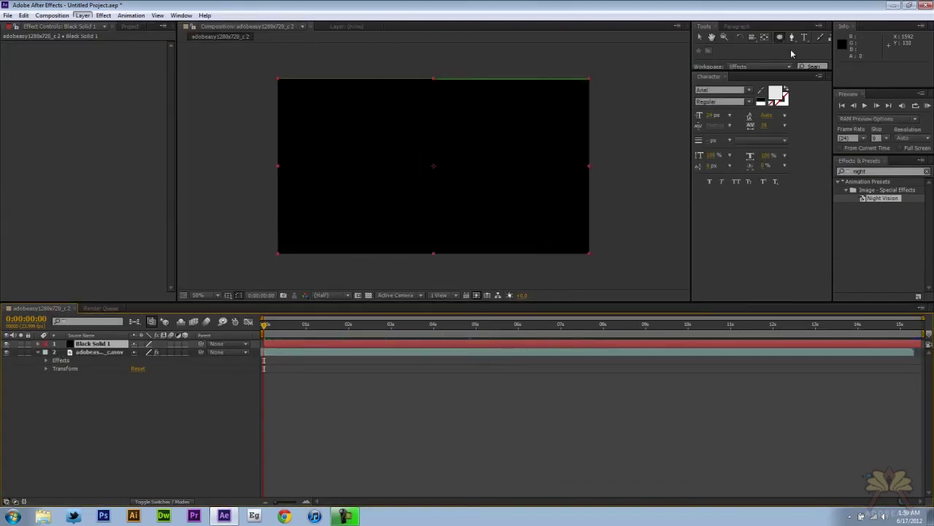
- Draw a large circular mask on the black solid and invert it
left_click(780, 38)
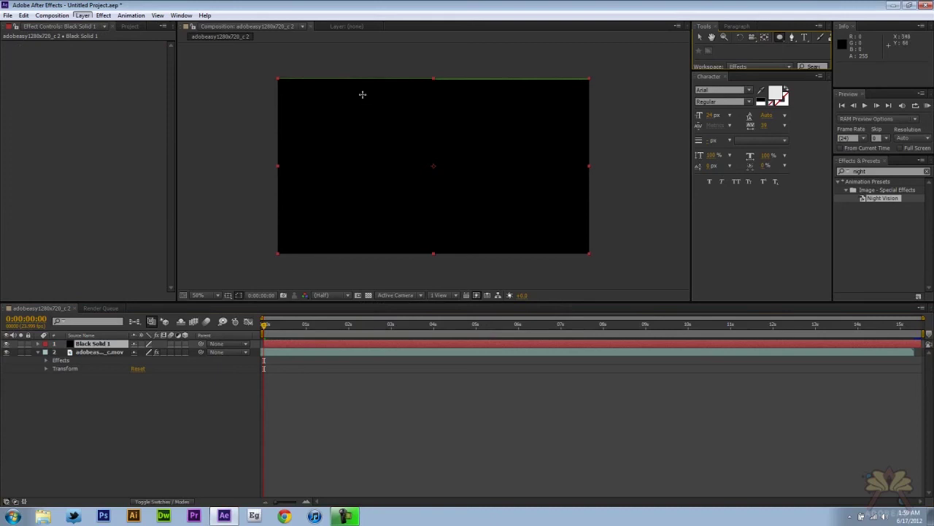
left_click_drag(368, 89, 521, 242)
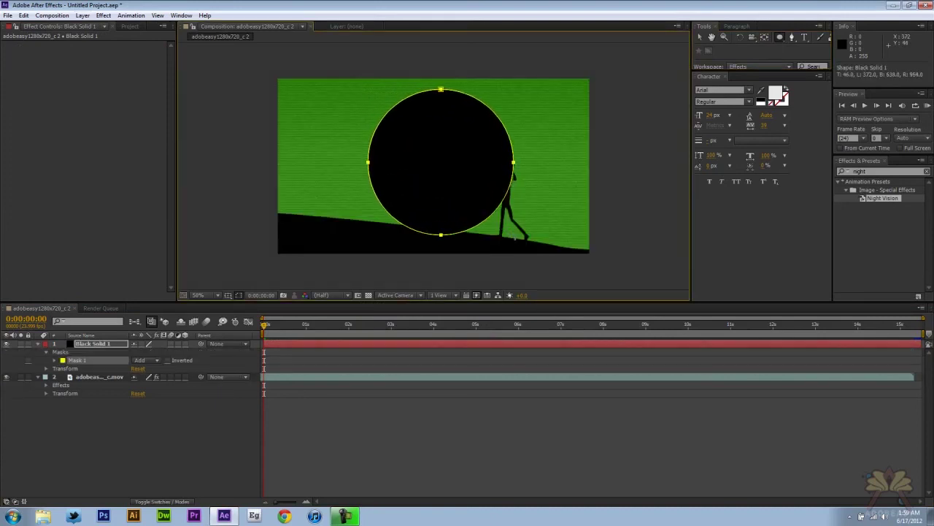
left_click(168, 361)
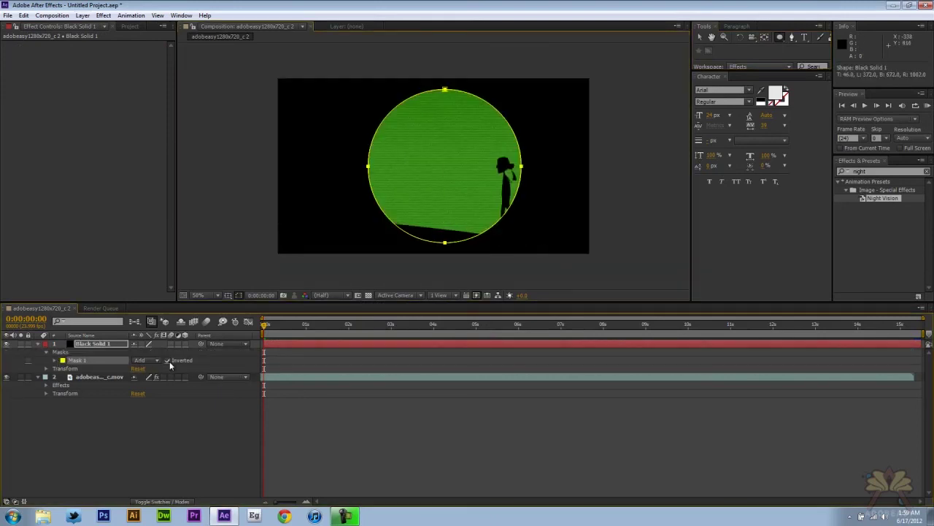
- Shift the circular mask horizontally to the middle of the frame and lock the footage layer
left_click(700, 36)
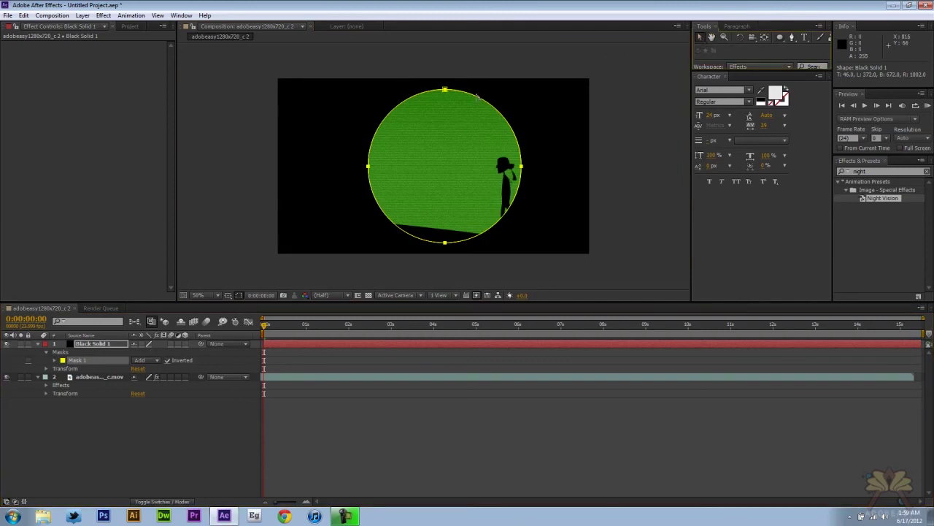
left_click_drag(477, 96, 464, 96)
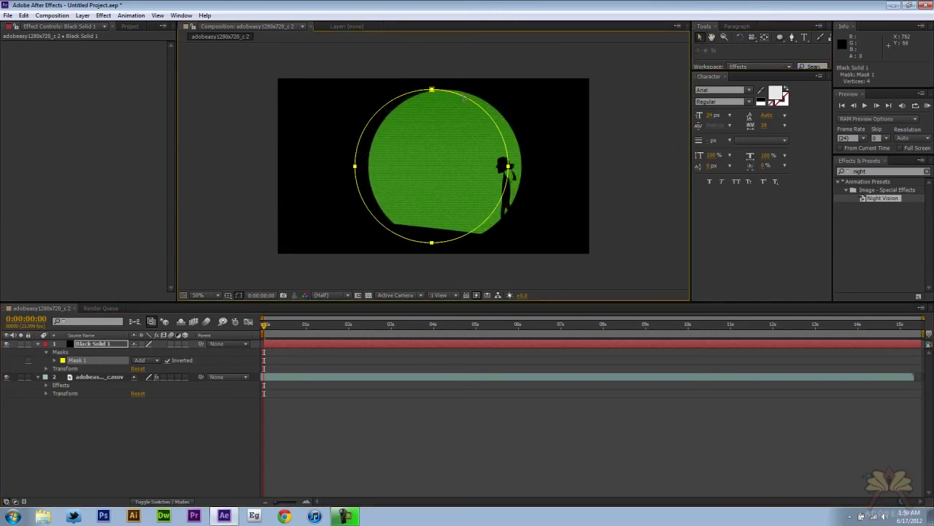
left_click(470, 53)
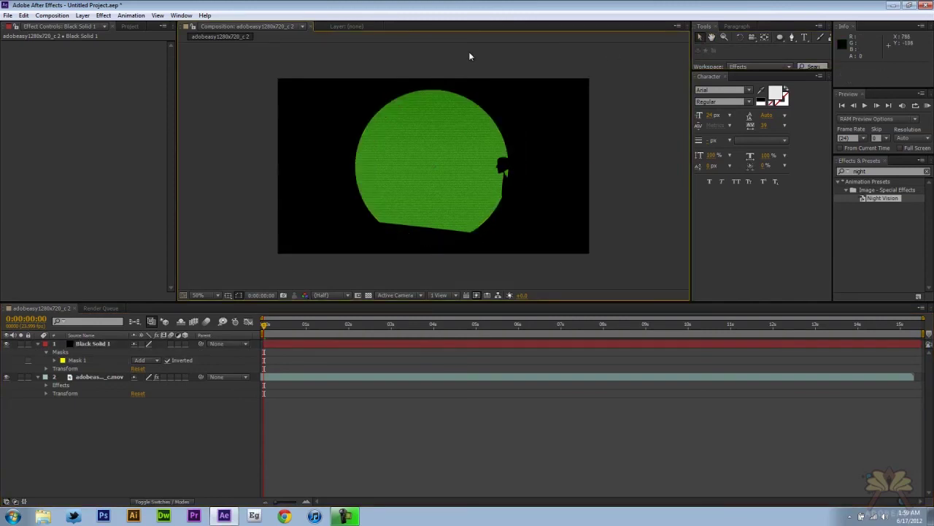
left_click(28, 377)
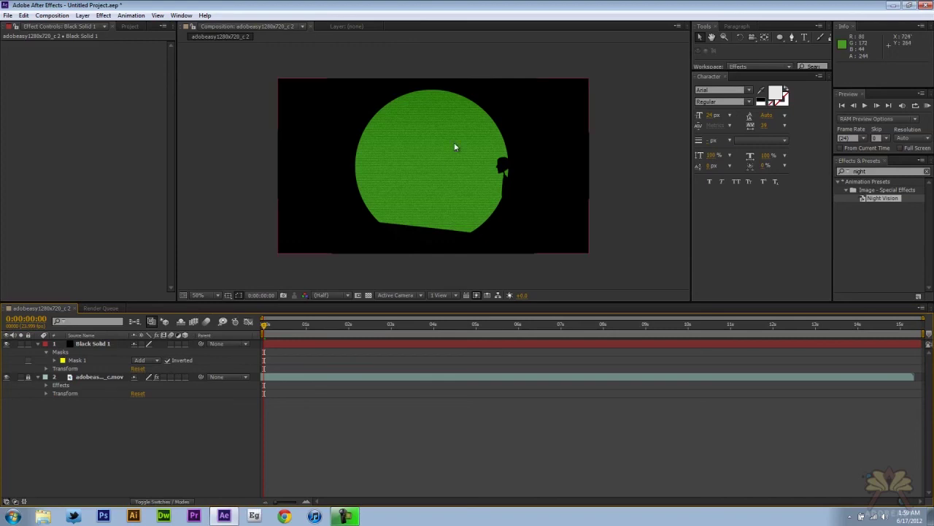
- Draw a thin vertical rectangle shape through the circle and reduce its horizontal scale to make a fine line
left_click(780, 38)
mouse_move(781, 40)
left_mouse_down()
mouse_move(797, 47)
mouse_move(802, 37)
left_mouse_up()
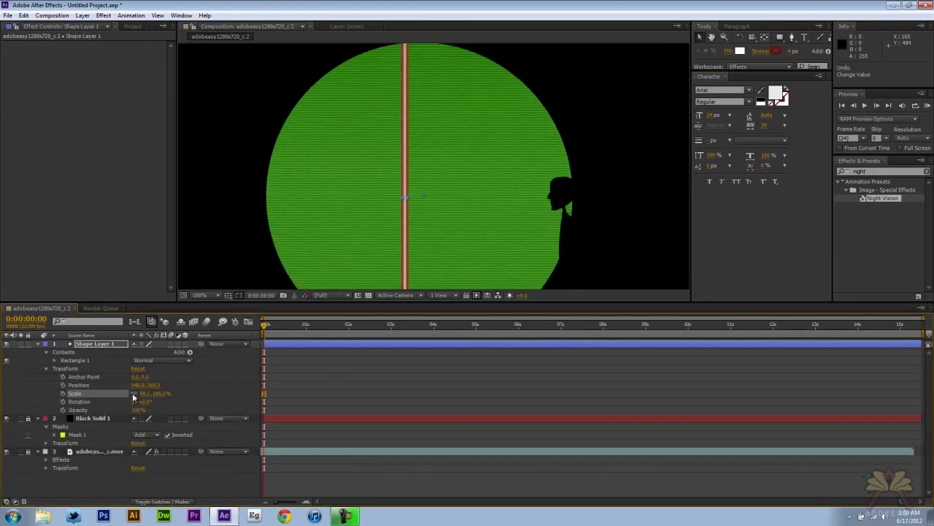
left_click_drag(146, 393, 119, 393)
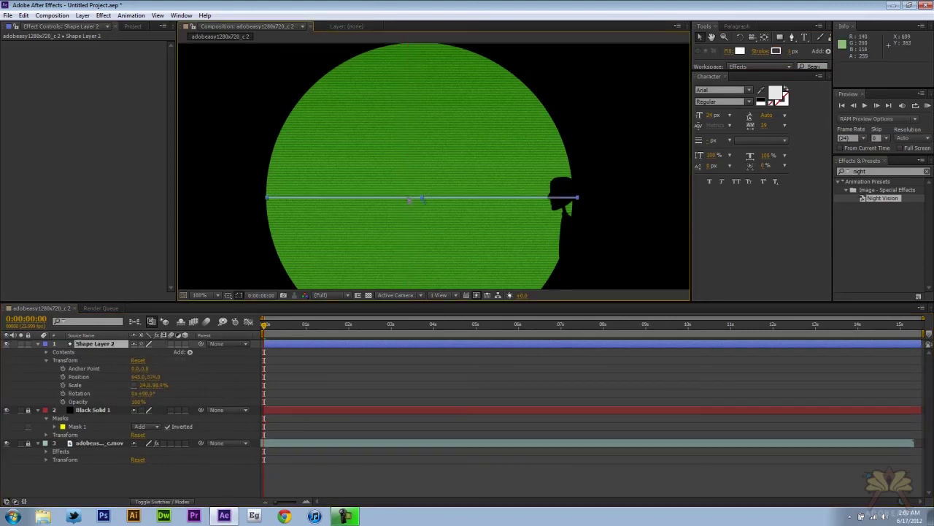
- Duplicate the horizontal line layer and set the copy's rotation to 180° to form the vertical crosshair line
key("ctrl+c")
key("ctrl+v")
left_click(37, 343)
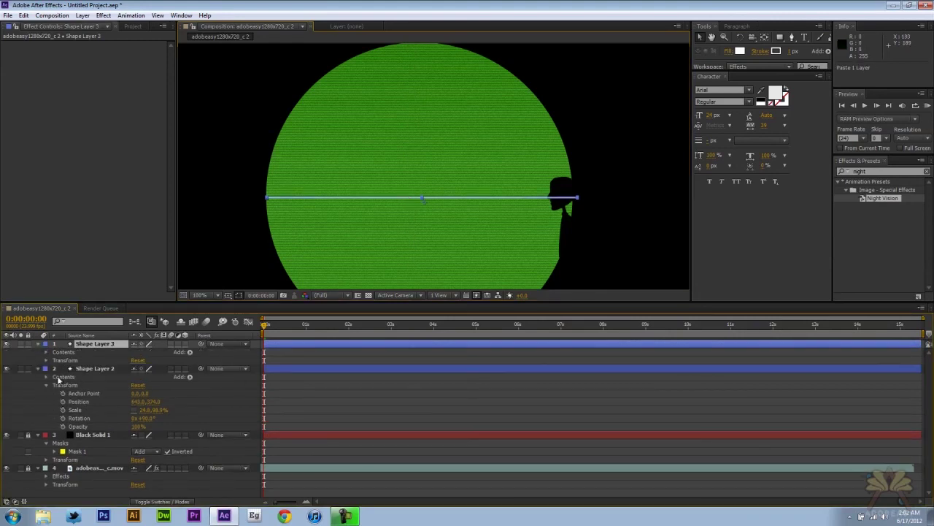
left_click(46, 360)
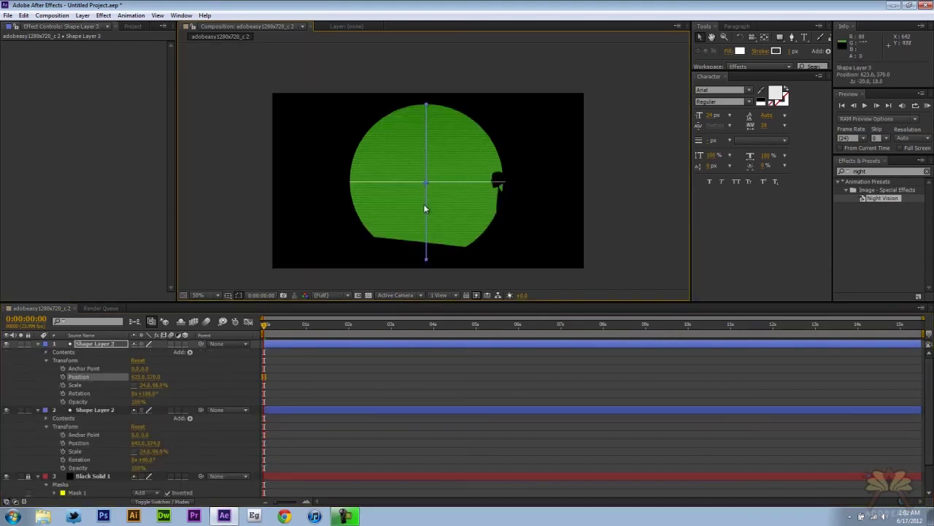
- Move the vertical crosshair line down slightly to position 623, 374 over the horizontal line
scroll(423, 205, "up", 2)
key("comma")
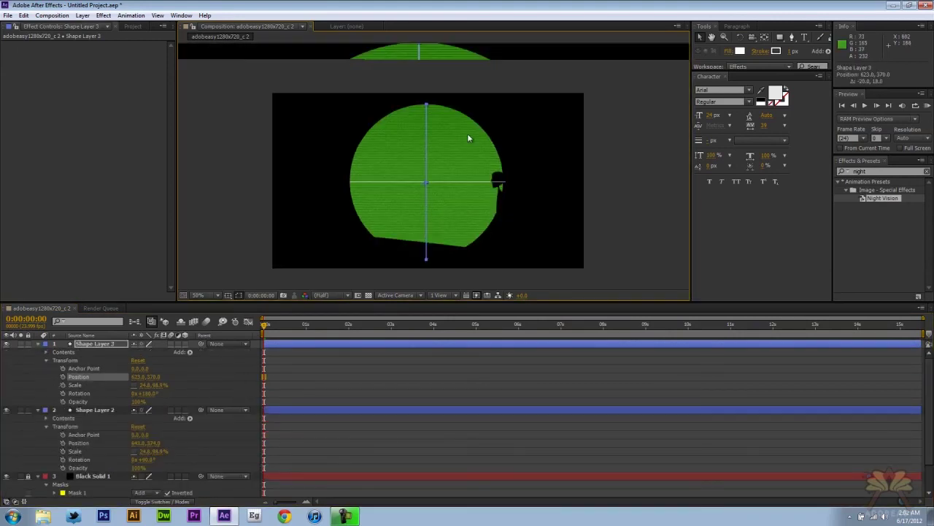
left_click(467, 133)
left_click_drag(427, 150, 428, 152)
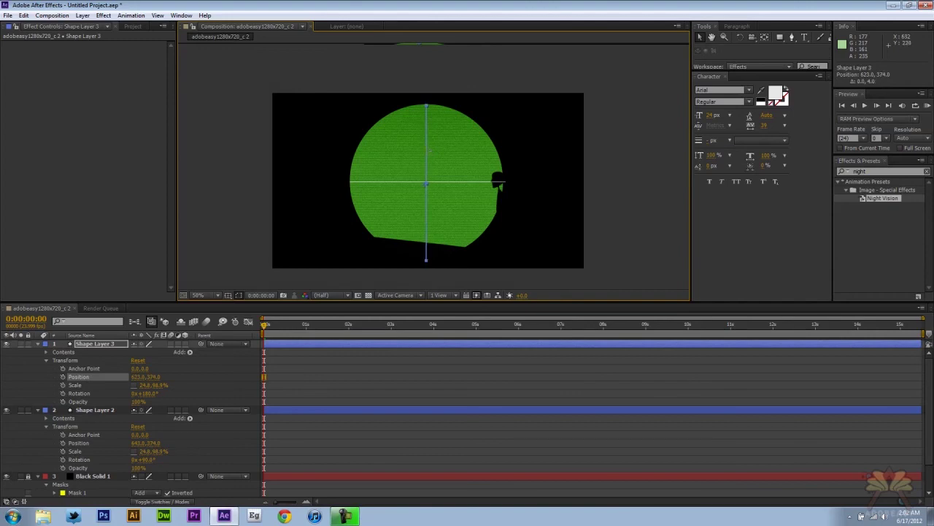
left_click(532, 131)
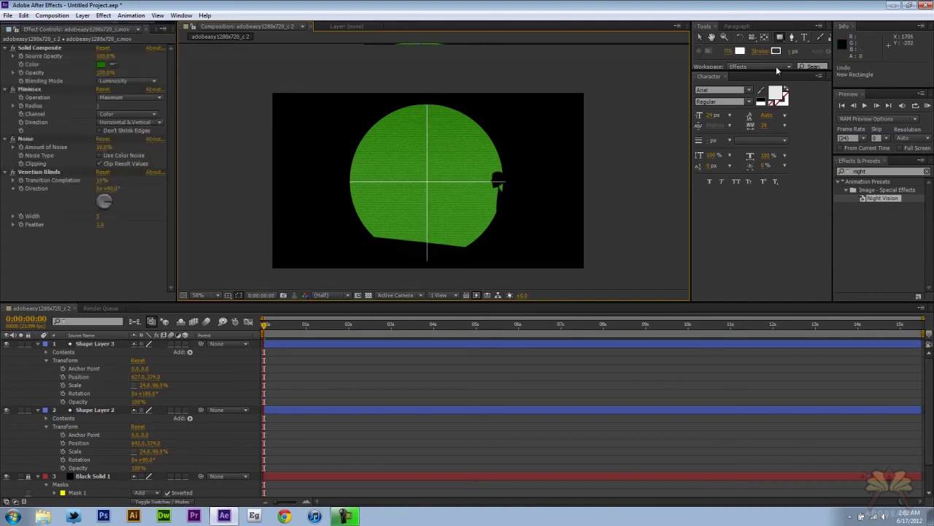
- Draw a rounded rectangle about 92 by 84 px over the crosshair's centre and set its fill to none
left_click_drag(778, 40, 802, 49)
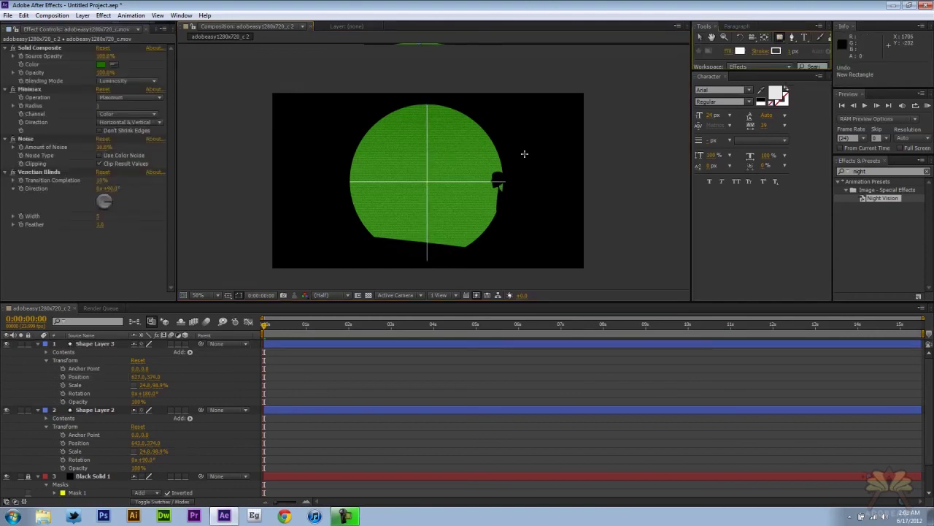
left_click_drag(417, 173, 439, 194)
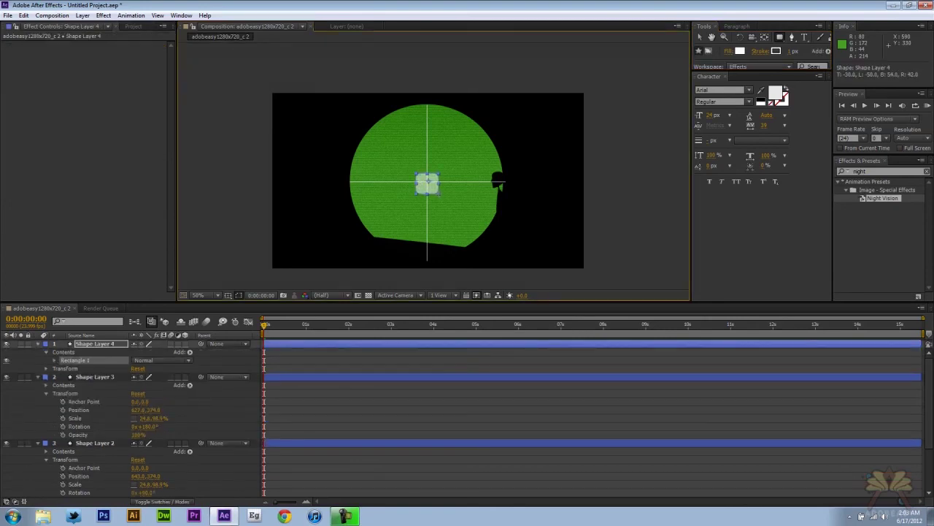
left_click(728, 51)
left_click(416, 229)
left_click(450, 286)
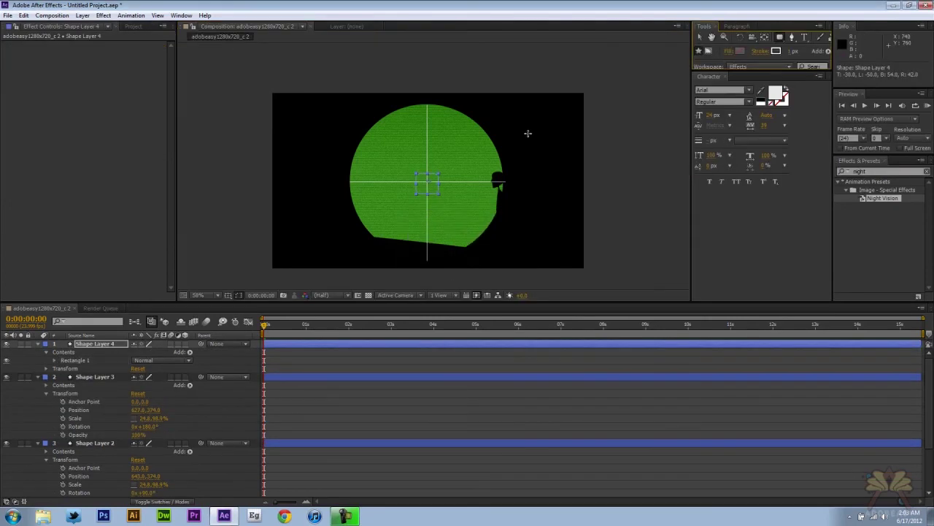
- Set the rounded rectangle's stroke width to 2 px
left_click(793, 51)
type("2")
left_click(699, 37)
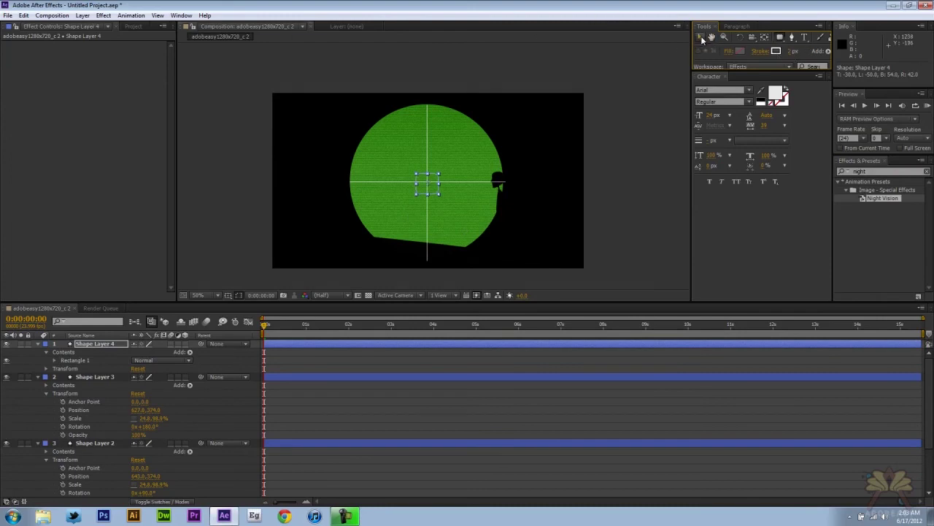
left_click(574, 48)
- Set the rounded rectangle layer's opacity to 50%
left_click(86, 342)
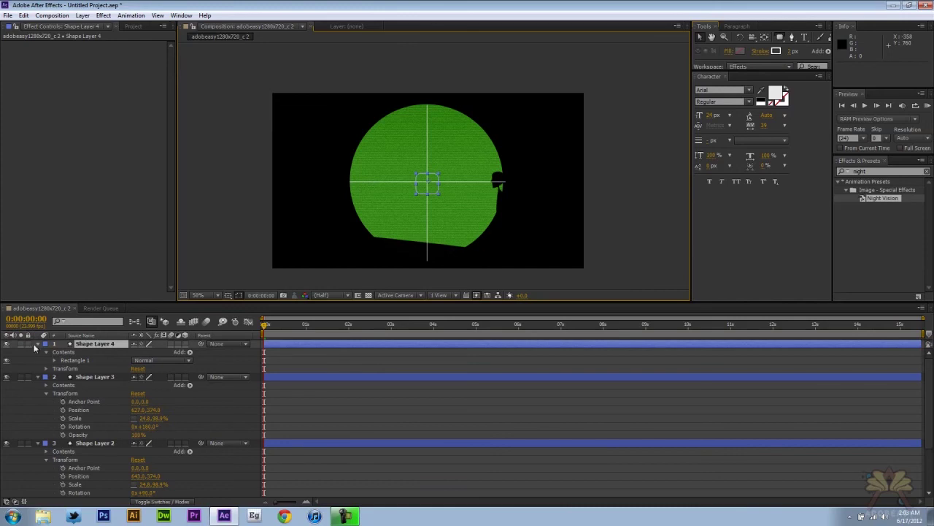
left_click(46, 368)
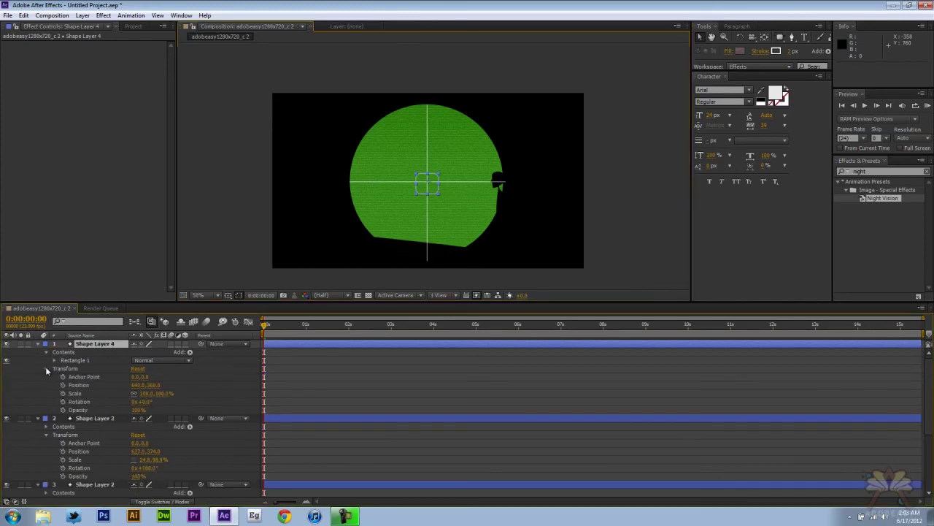
left_click(140, 410)
type("50")
key("Return")
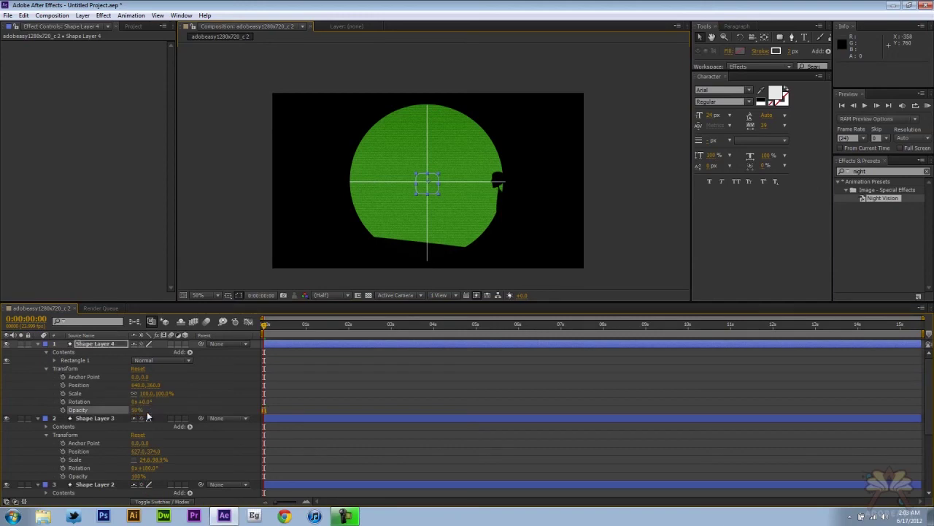
left_click(474, 89)
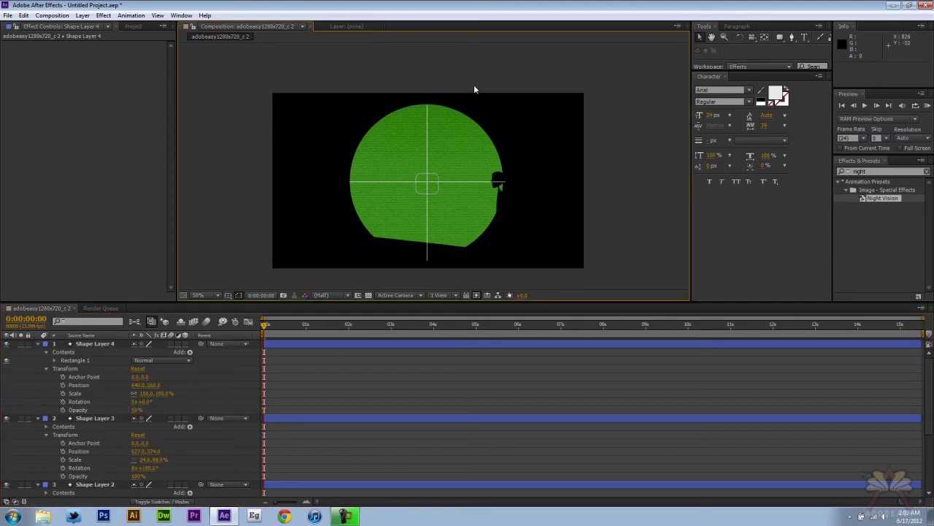
- Adjust the rounded rectangle so it sits centred on the crosshair's intersection
left_click(434, 191)
left_click_drag(436, 192, 432, 193)
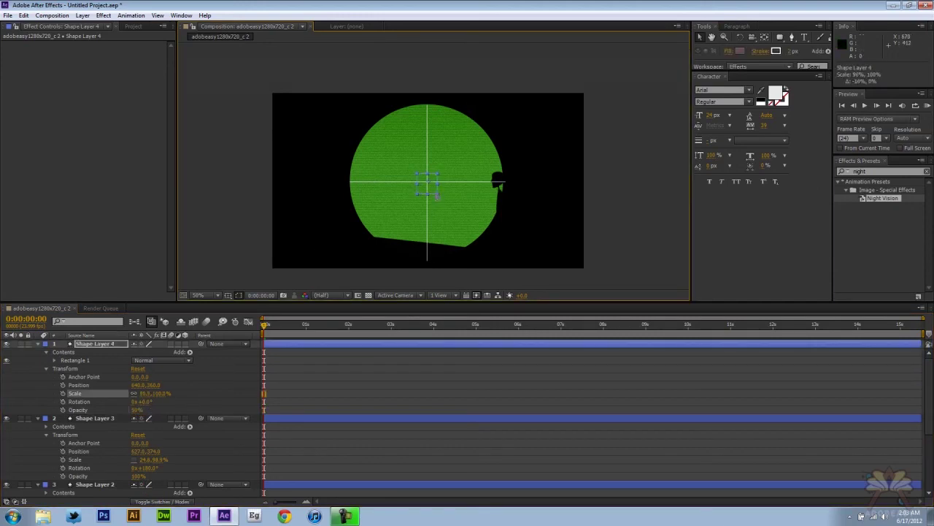
left_click(436, 197)
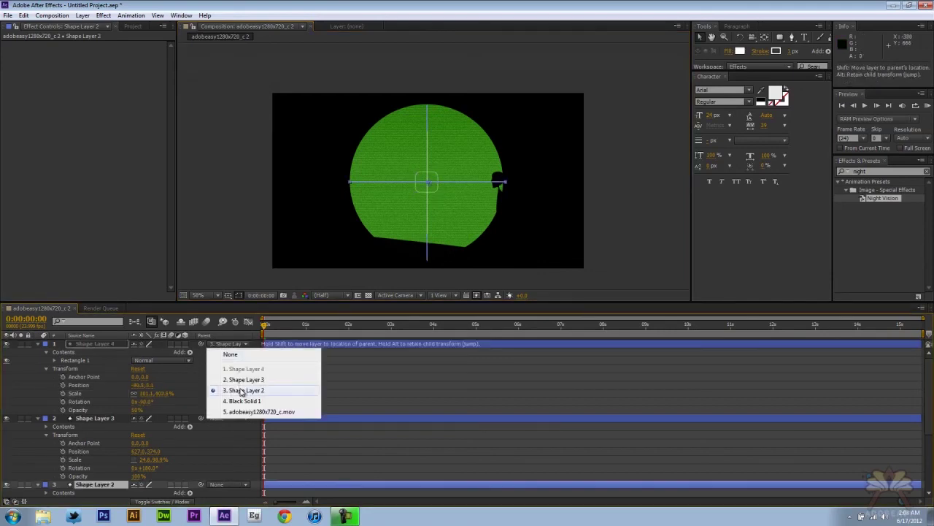
- Parent the vertical line and rounded rectangle layers to Shape Layer 2, test-move the crosshair and undo that move
left_click(241, 391)
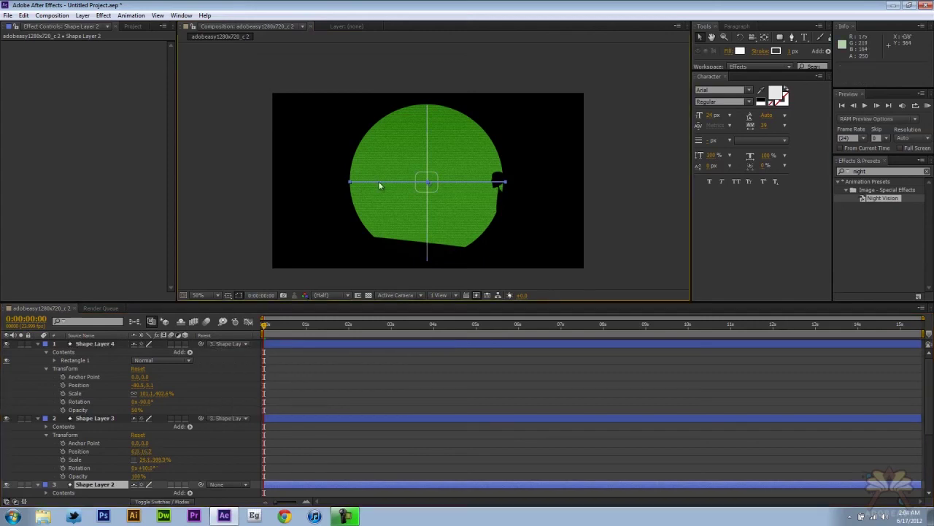
left_click_drag(385, 181, 373, 164)
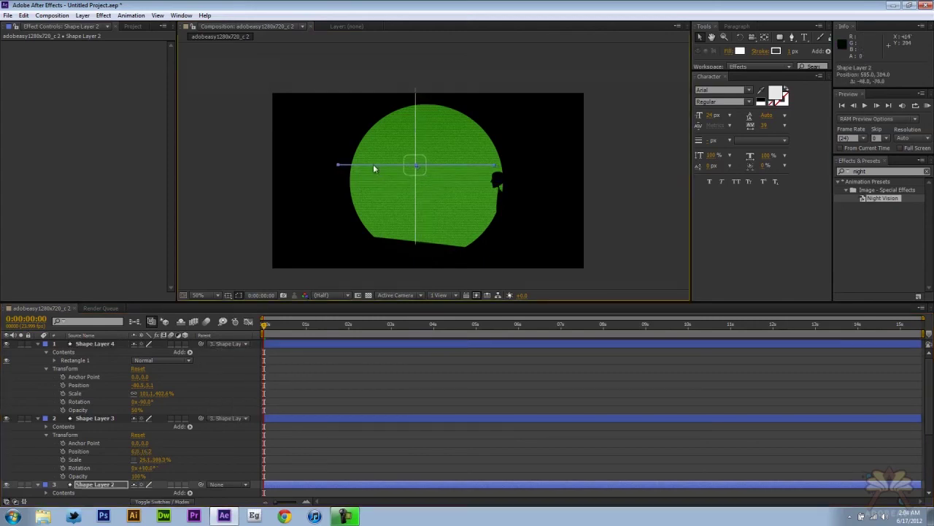
key("ctrl+z")
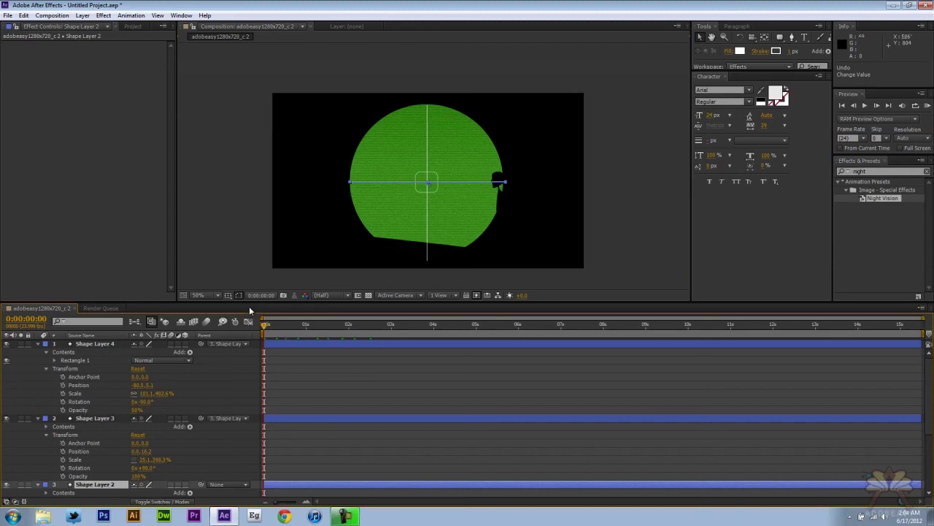
- Scale the masked black solid up proportionally to about 123% to enlarge the circular opening
left_click(272, 265)
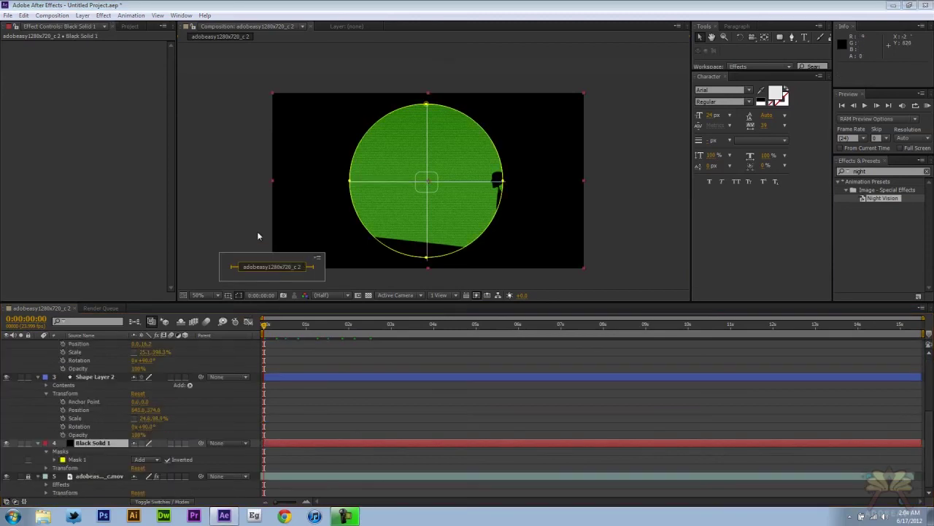
left_click(275, 266)
left_click(266, 272)
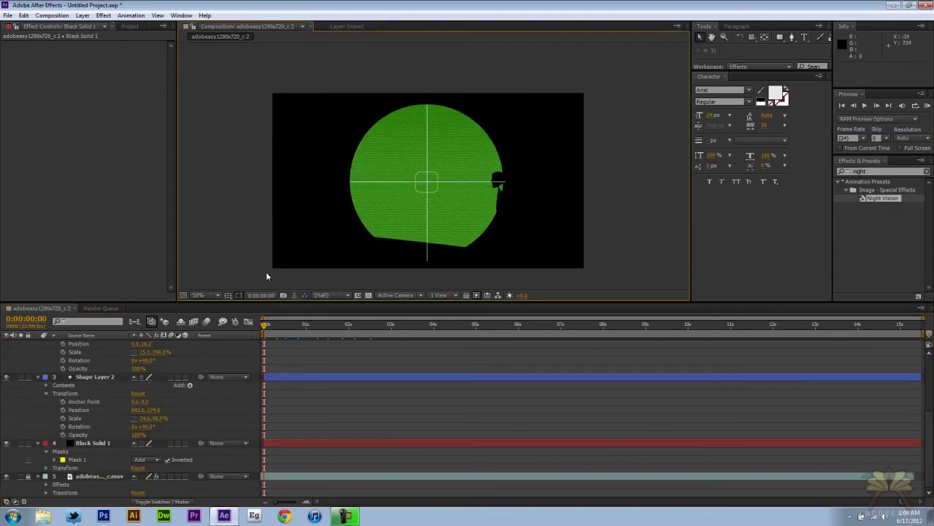
left_click(270, 270)
left_click_drag(273, 267, 235, 287)
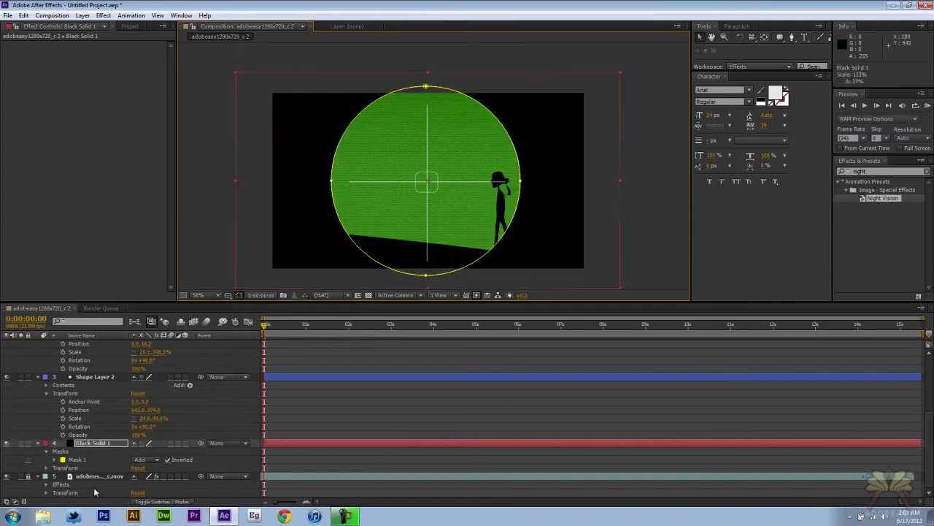
- Keyframe Black Solid 1's position from about 524, 356 at the first frame to about 644, 354 at frame 20
left_click_drag(314, 232, 283, 230)
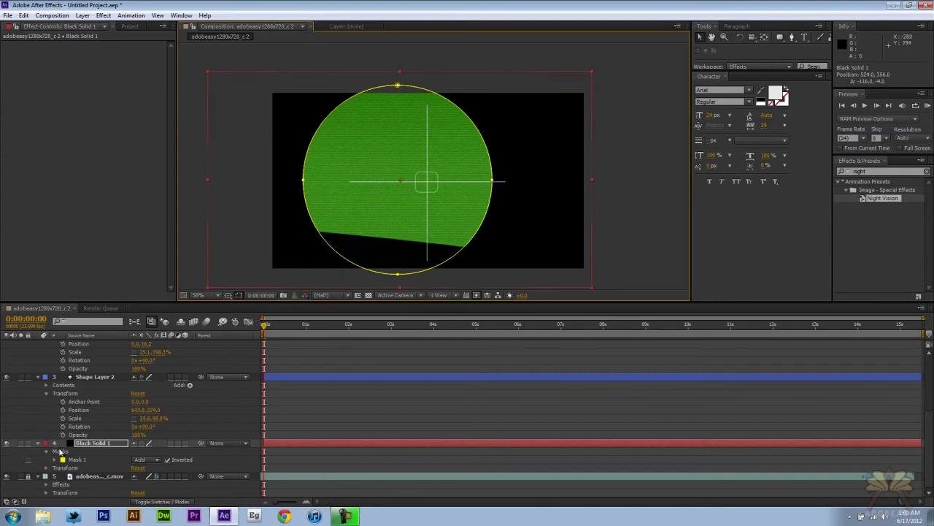
left_click(46, 468)
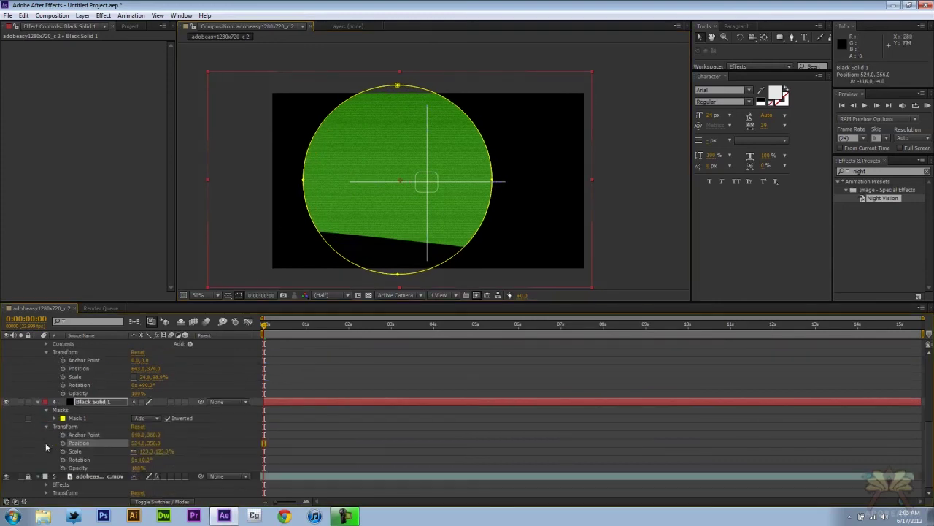
left_click(62, 442)
left_click_drag(282, 326, 300, 329)
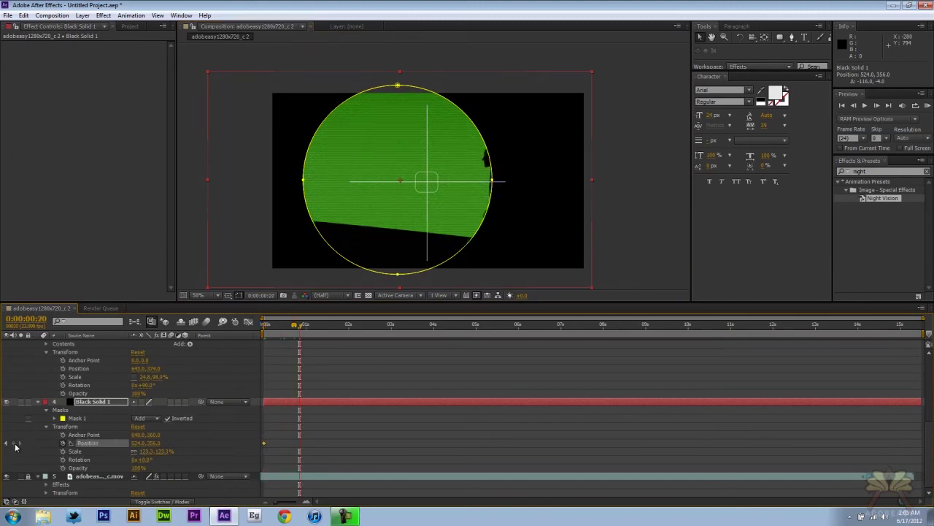
left_click_drag(324, 257, 346, 252)
- Keyframe Black Solid 1's scale at the first frame and shrink it proportionally to about 110.3% at frame 20
key("Home")
left_click(62, 451)
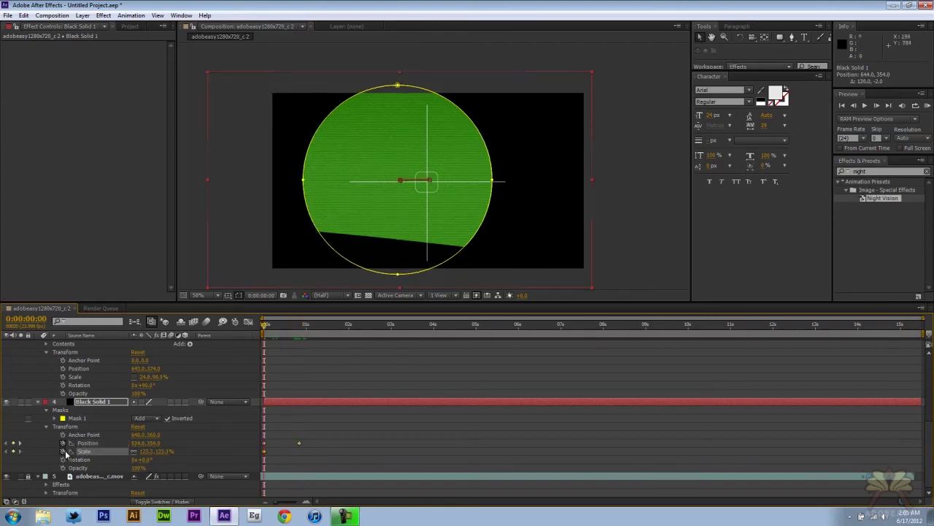
left_click_drag(282, 332, 300, 333)
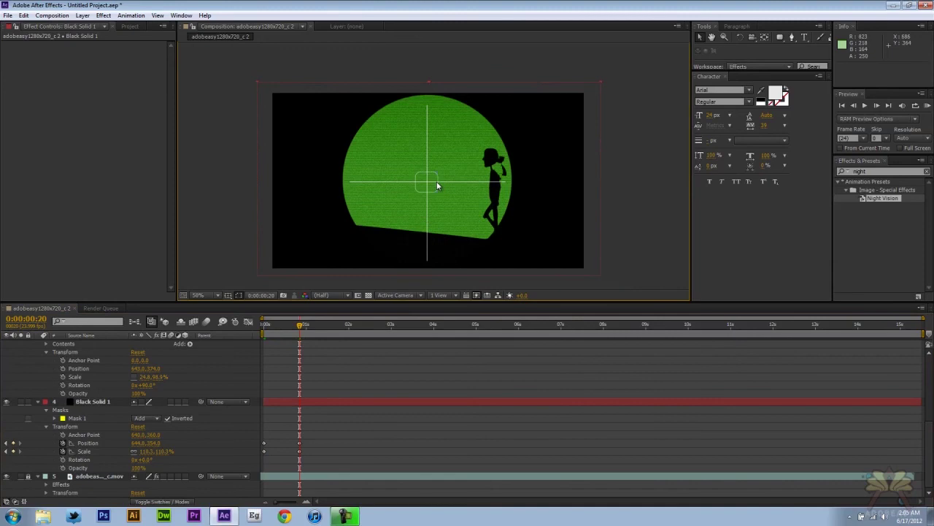
left_click(436, 183)
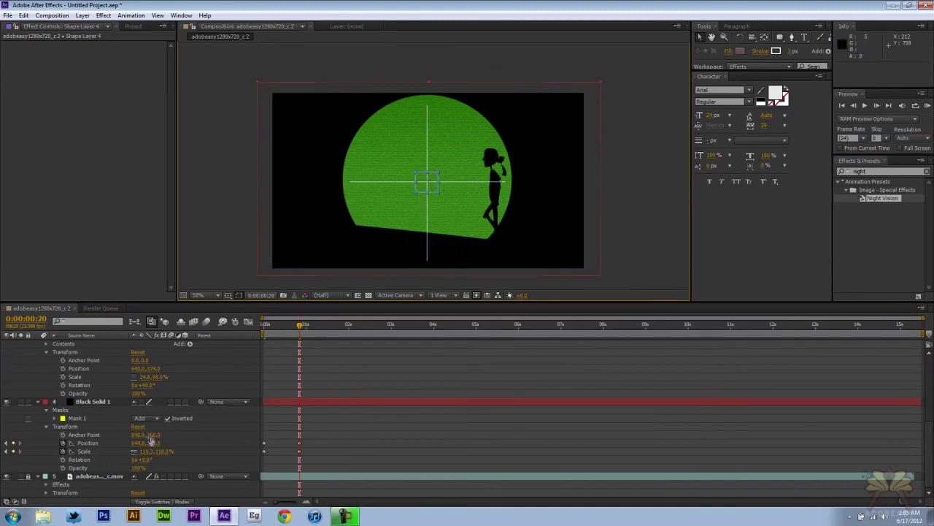
scroll(152, 441, "up", 4)
left_click(95, 435)
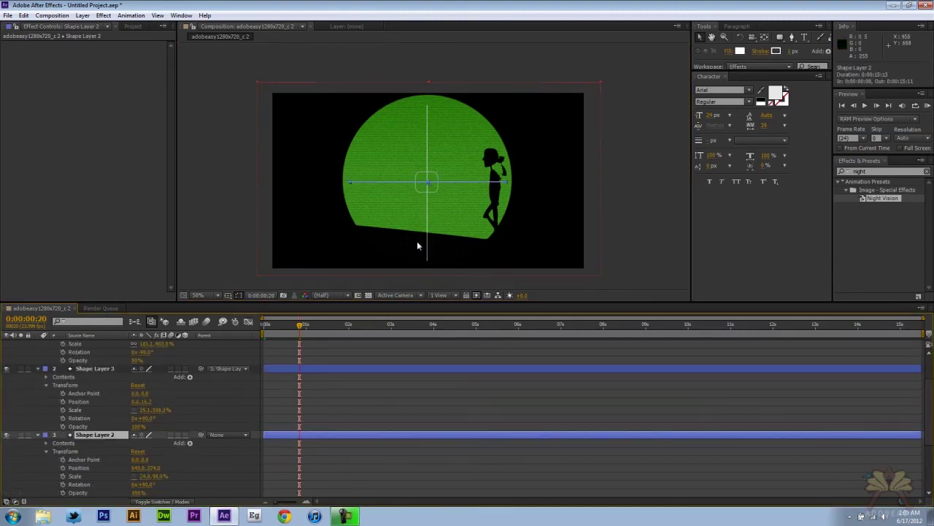
left_click(396, 179)
left_click_drag(396, 184, 396, 183)
key("ctrl+z")
- Lock the Black Solid 1 layer and scale Shape Layer 2 up proportionally so the crosshair spans the circular opening
scroll(91, 461, "down", 3)
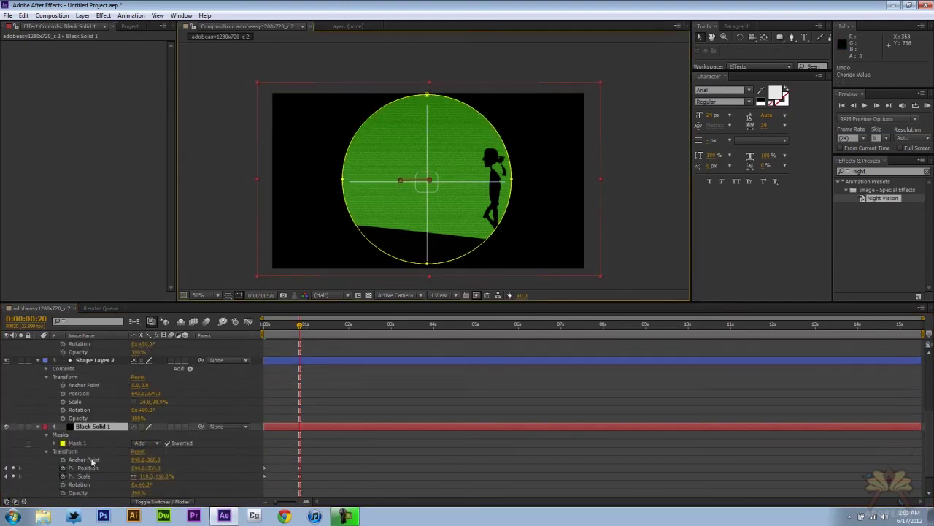
left_click(29, 427)
scroll(83, 433, "up", 2)
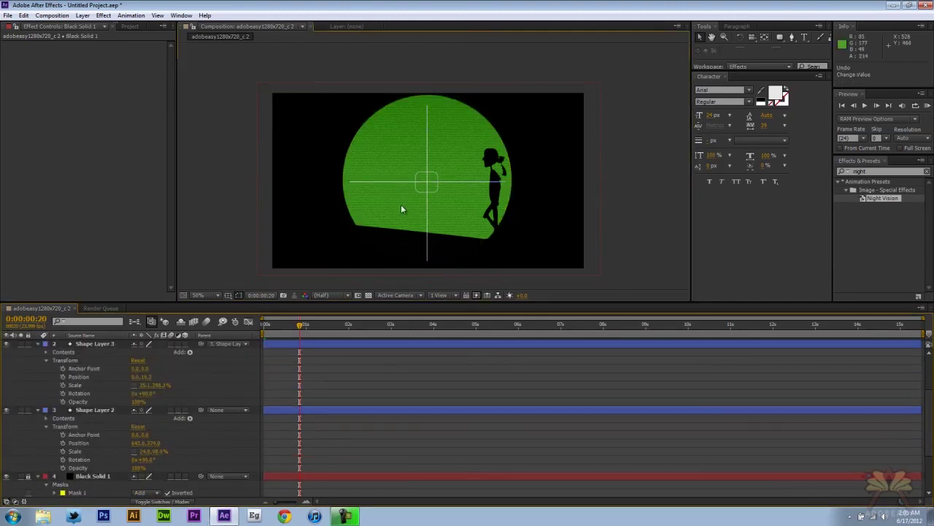
left_click(134, 451)
mouse_move(154, 443)
left_mouse_down()
mouse_move(149, 453)
mouse_move(134, 443)
mouse_move(148, 451)
left_mouse_up()
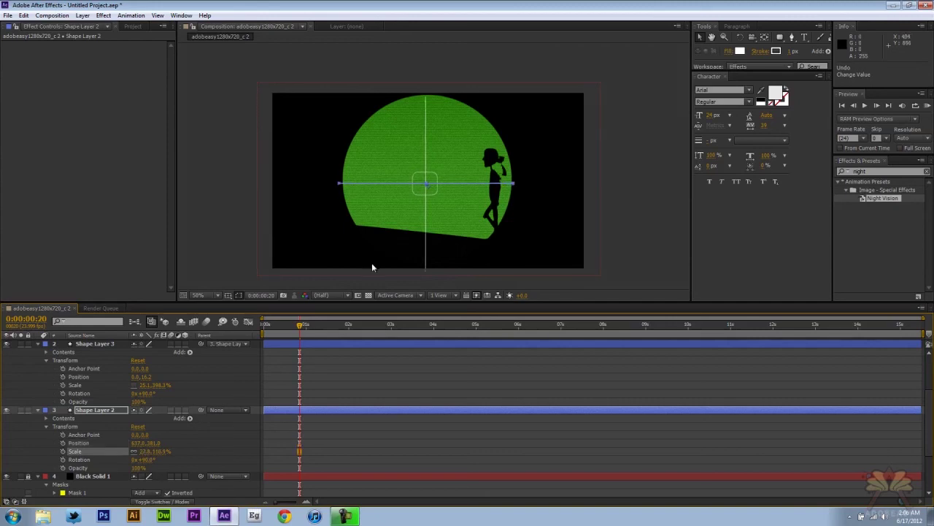
left_click_drag(434, 182, 441, 183)
key("ctrl+z")
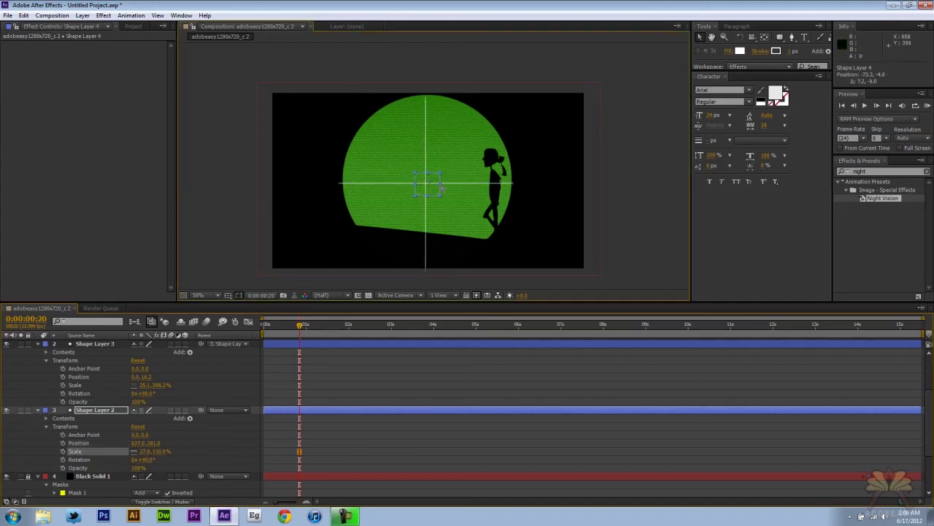
- Centre Shape Layer 2 in the circle at about 519, 367 on the first frame and start keyframing its position and scale
left_click(113, 413)
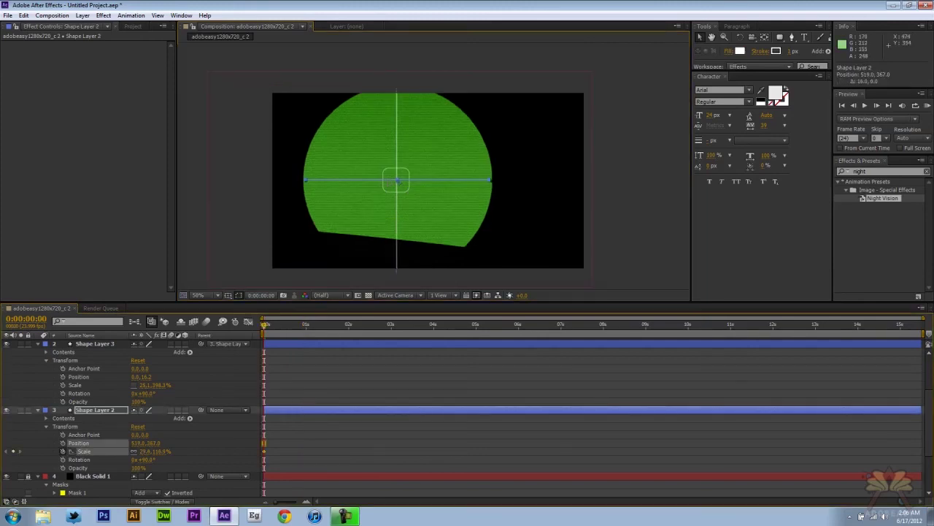
left_click(387, 179)
key("space")
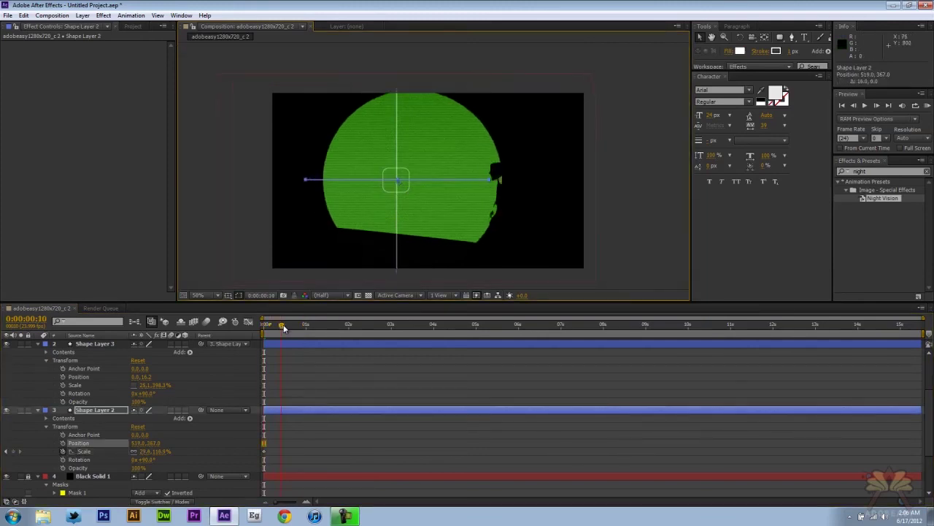
key("ctrl+z")
left_click(64, 444)
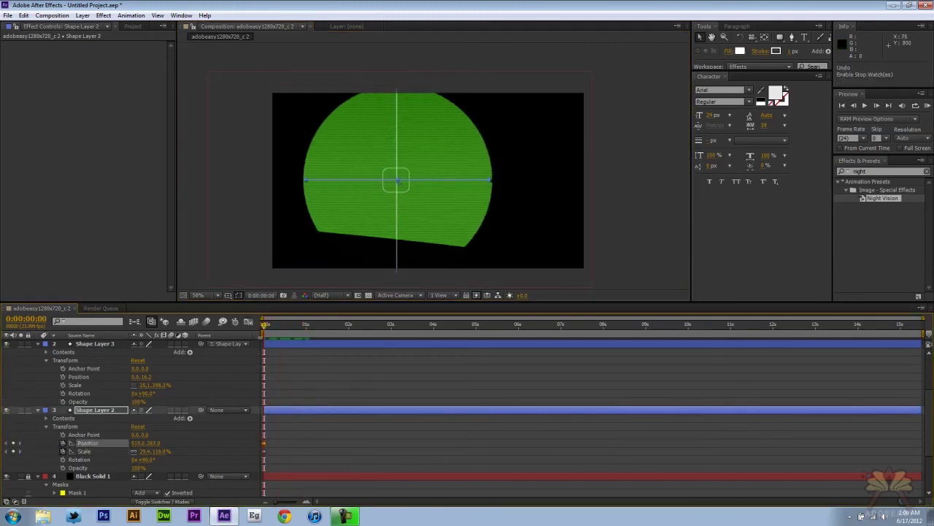
- At 0:00:01:00, keyframe Shape Layer 2's position to about 654, 367 and its scale to about 27.4, 109% to follow the circle
left_click_drag(286, 328, 306, 330)
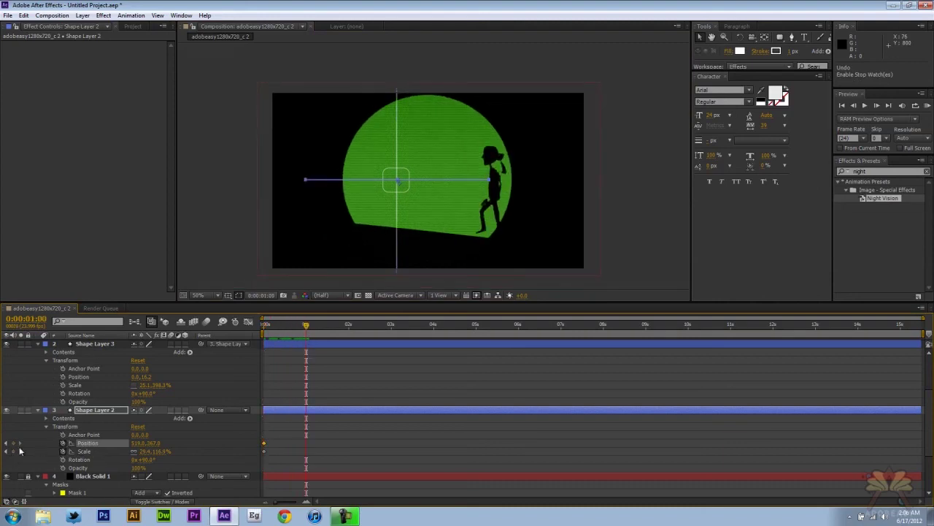
left_click_drag(139, 443, 205, 443)
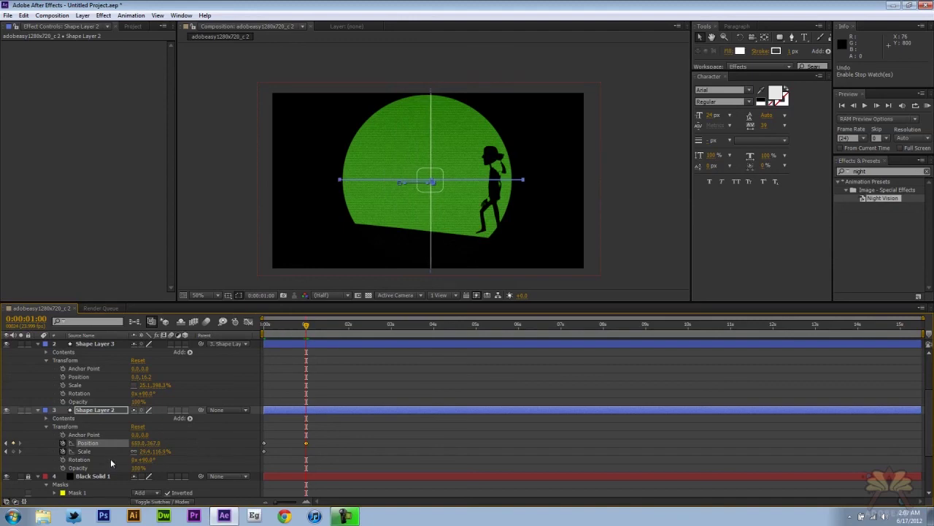
left_click(13, 452)
left_click_drag(146, 451, 135, 451)
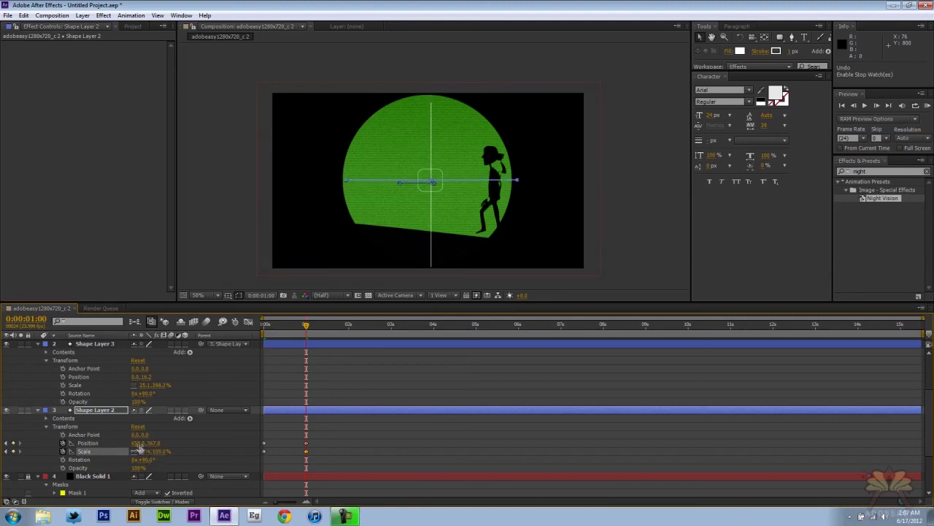
left_click_drag(137, 445, 133, 445)
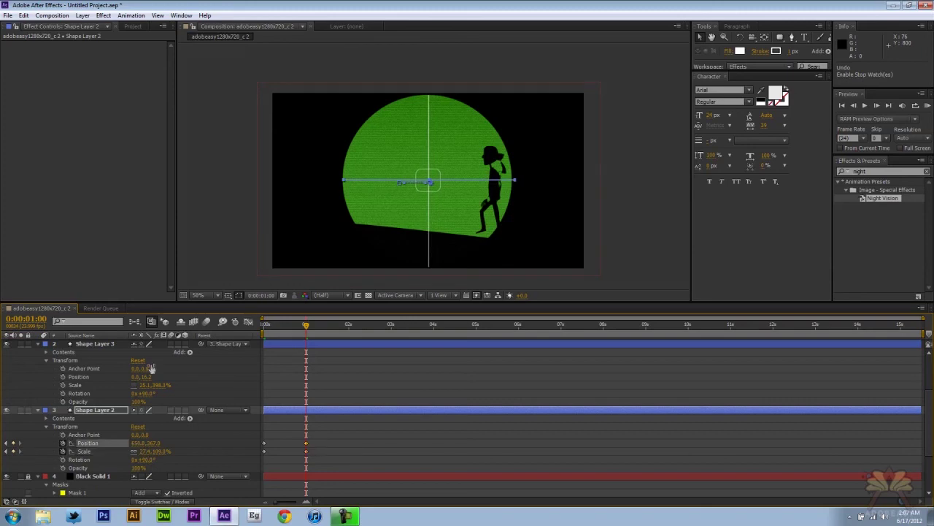
- Collapse the crosshair layers' properties and set the REC text layer's opacity to 50%
left_click(393, 264)
mouse_move(306, 328)
left_mouse_down()
mouse_move(228, 330)
mouse_move(316, 326)
mouse_move(230, 319)
mouse_move(307, 325)
left_mouse_up()
left_click(38, 409)
left_click(38, 343)
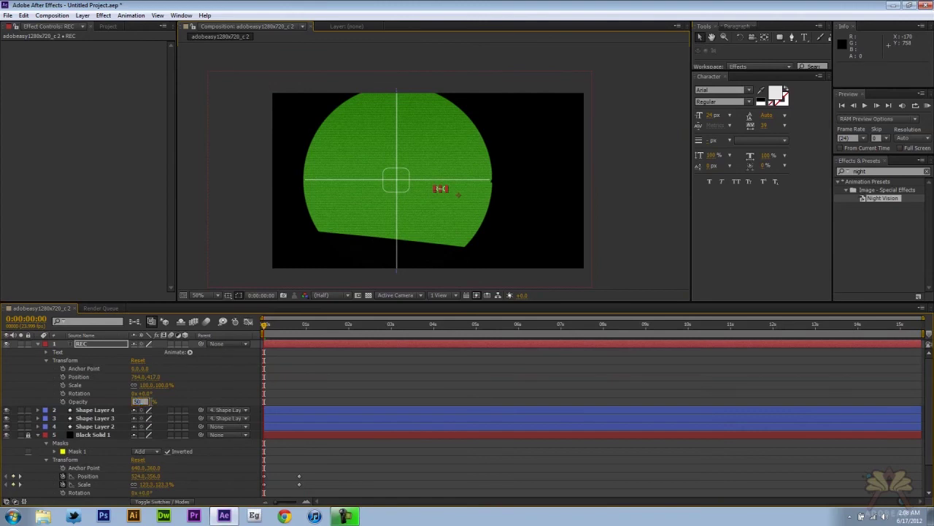
key("Return")
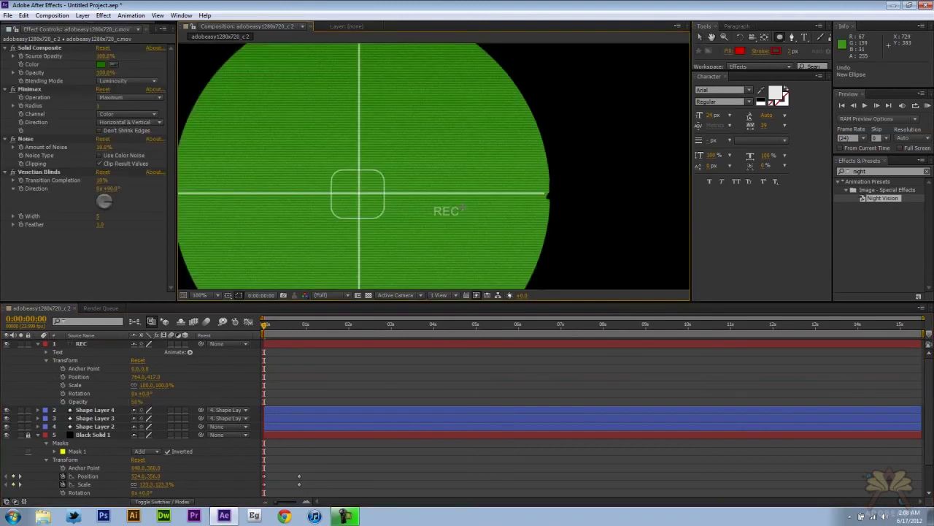
- Draw a small red ellipse directly after the REC text as a recording indicator and select its shape layer
left_click_drag(462, 207, 473, 217)
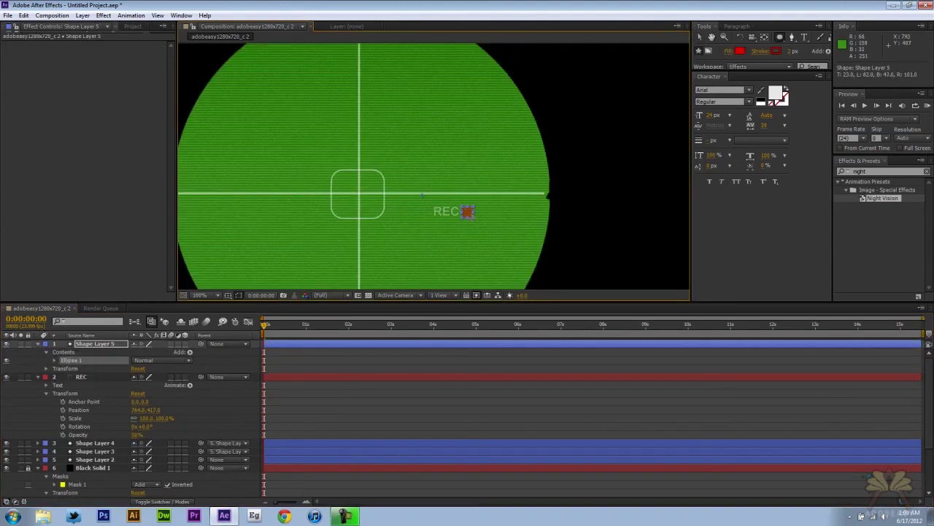
left_click(700, 38)
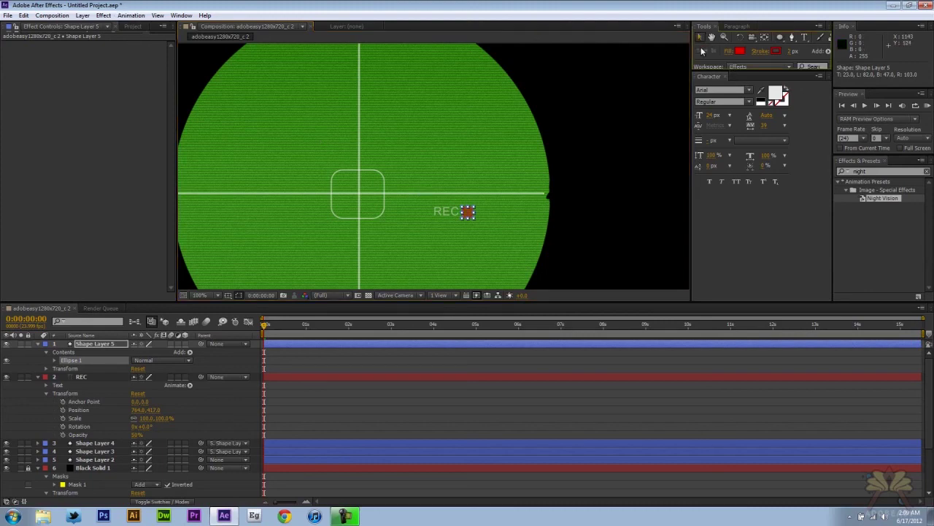
left_click(628, 131)
left_click(472, 212)
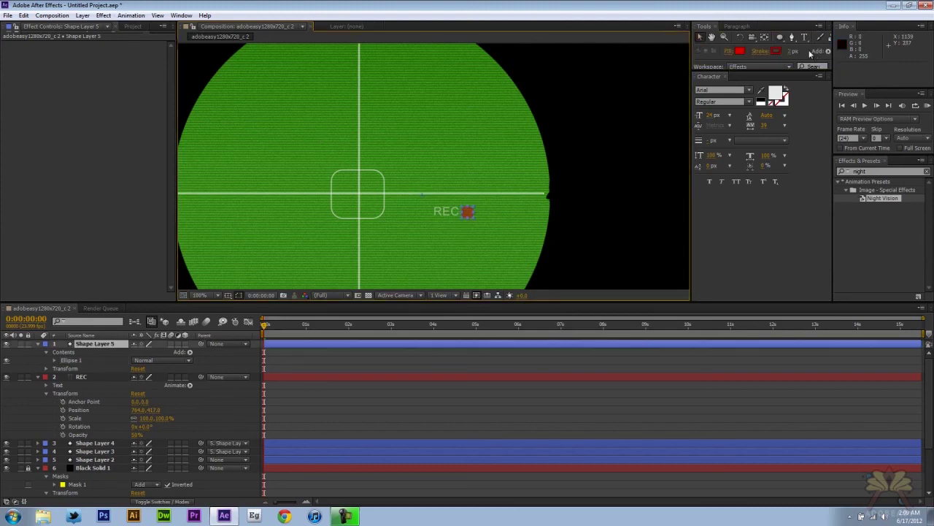
- Remove the red ellipse's stroke and nudge it slightly closer to the REC text
left_click(761, 51)
left_click(416, 230)
key("Return")
left_click_drag(469, 214, 468, 214)
- Keyframe Shape Layer 5's opacity from 100% at the first frame to 50% a few frames into the composition
left_click(46, 369)
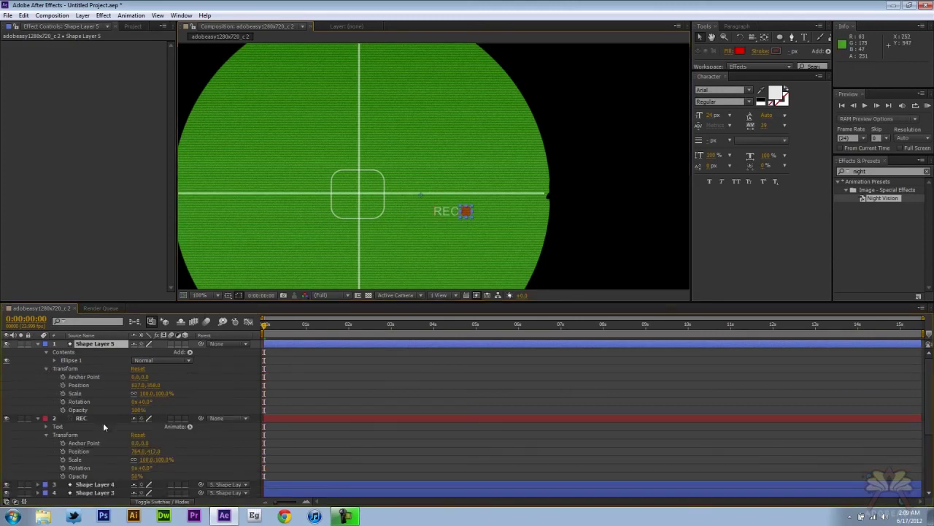
left_click(63, 409)
left_click(283, 325)
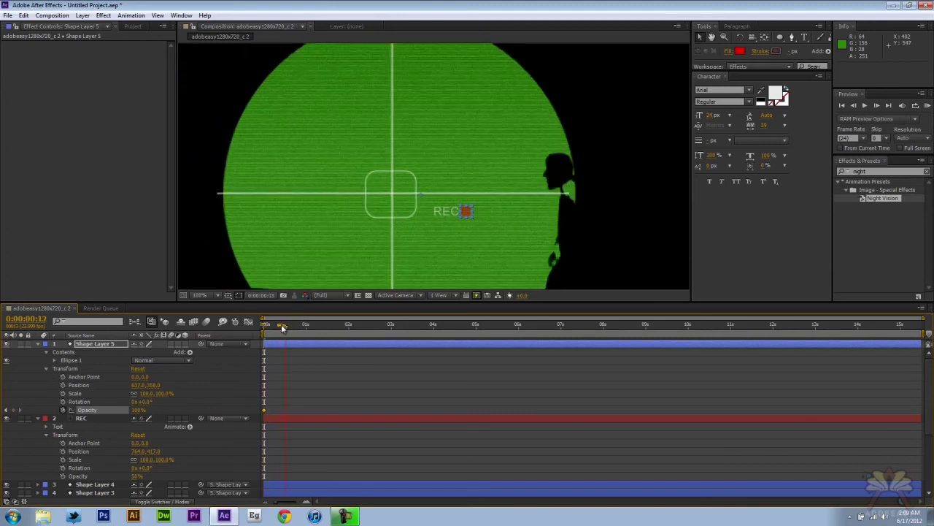
left_click_drag(283, 329, 275, 326)
left_click(140, 409)
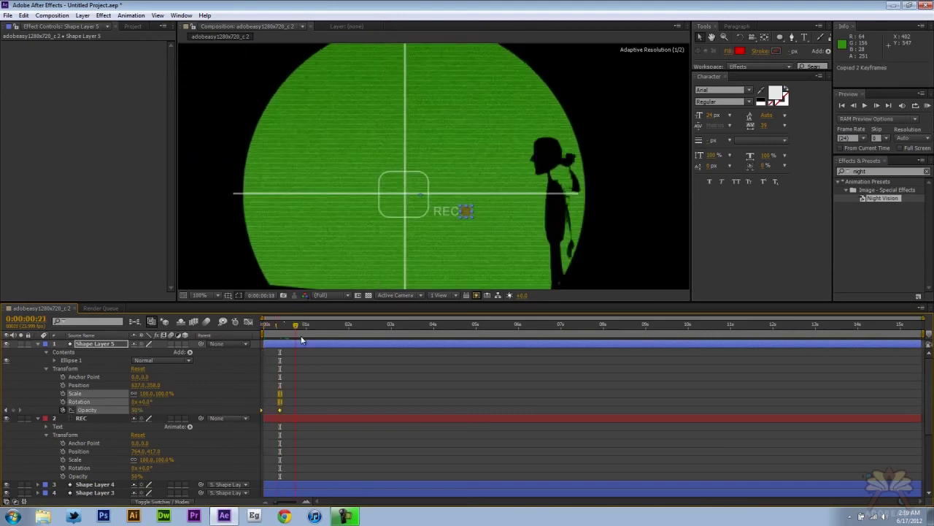
- Paste the copied opacity keyframes repeatedly along Shape Layer 5 to just past 3 seconds to continue the blinking
left_click_drag(295, 336, 340, 329)
key("ctrl+v")
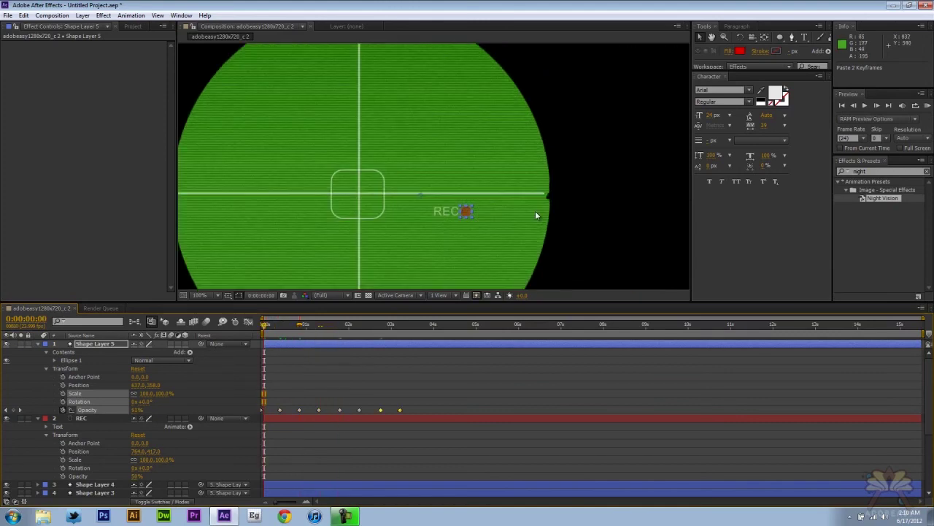
left_click(497, 211)
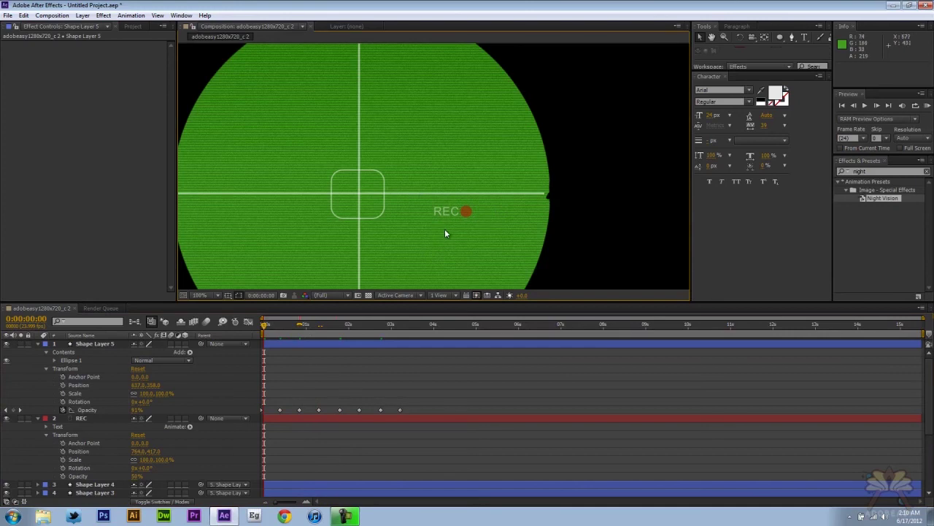
- Parent Shape Layer 5 to the REC layer and keyframe REC's position to 983, 417 at 0:00:02:12
left_click(226, 343)
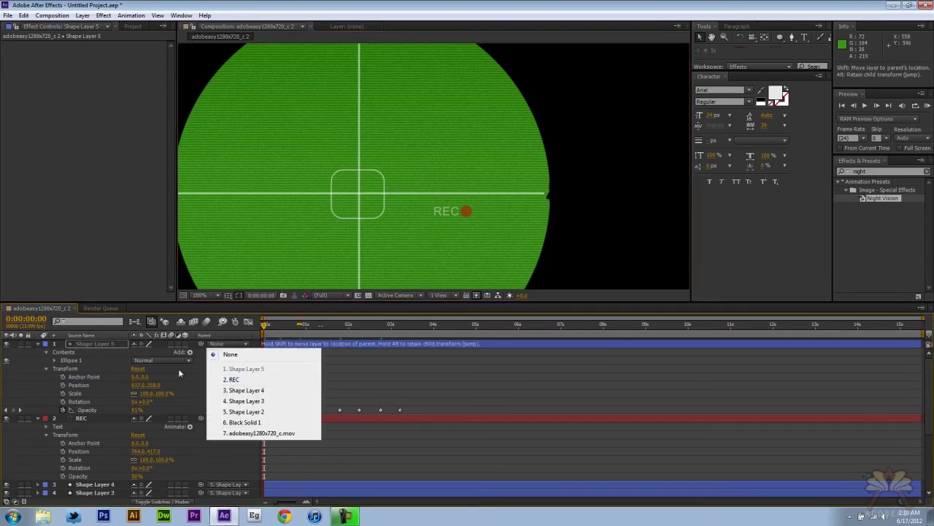
left_click(243, 380)
left_click(371, 324)
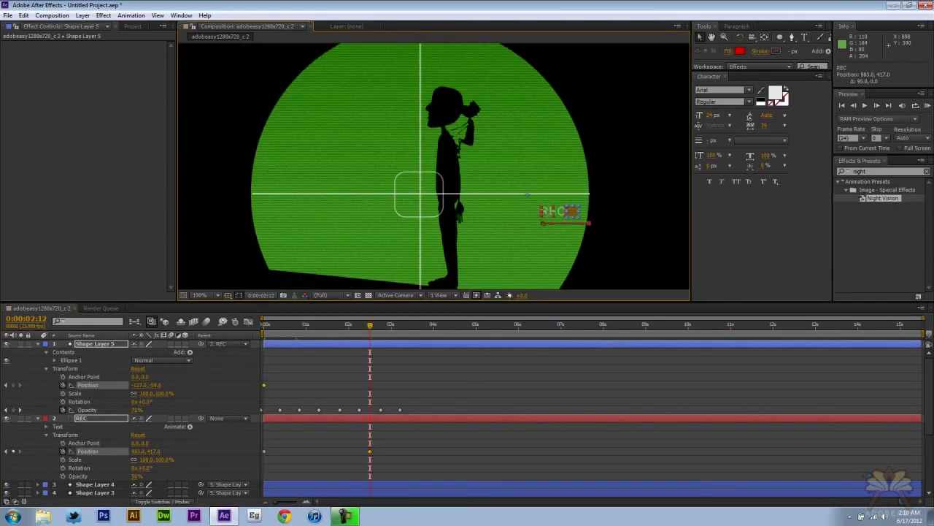
left_click_drag(370, 324, 263, 327)
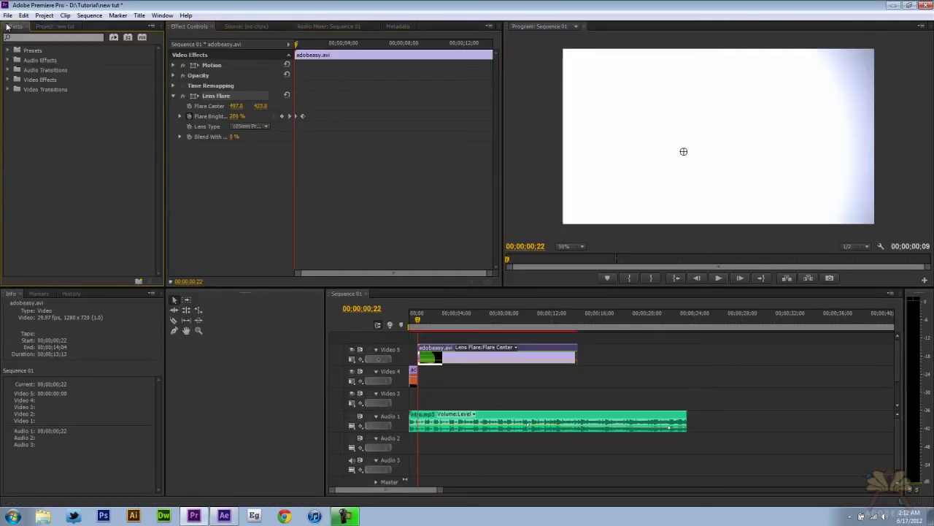
- Search the effects for "lens" and scrub the sequence to 00;00;12;06 to review the night vision clip
key("shift+7")
left_click(38, 37)
type("len")
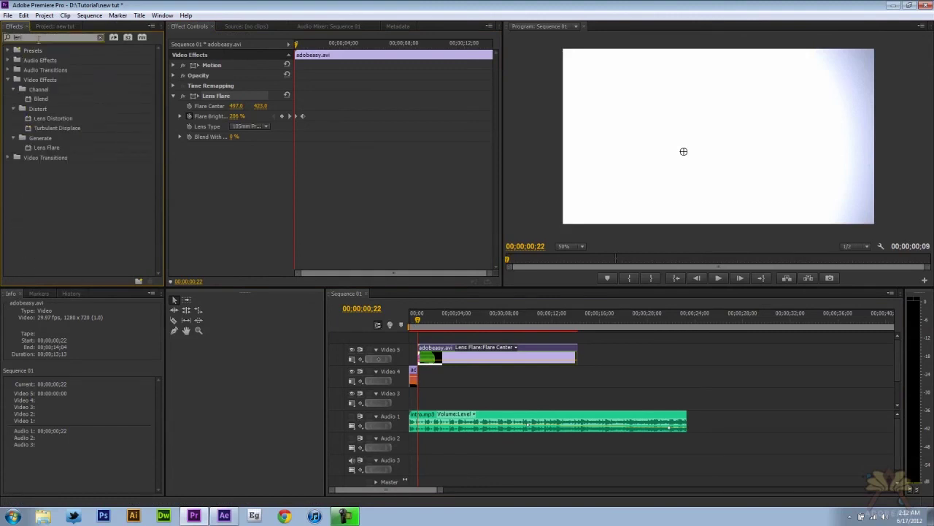
type("s")
left_click_drag(419, 322, 554, 323)
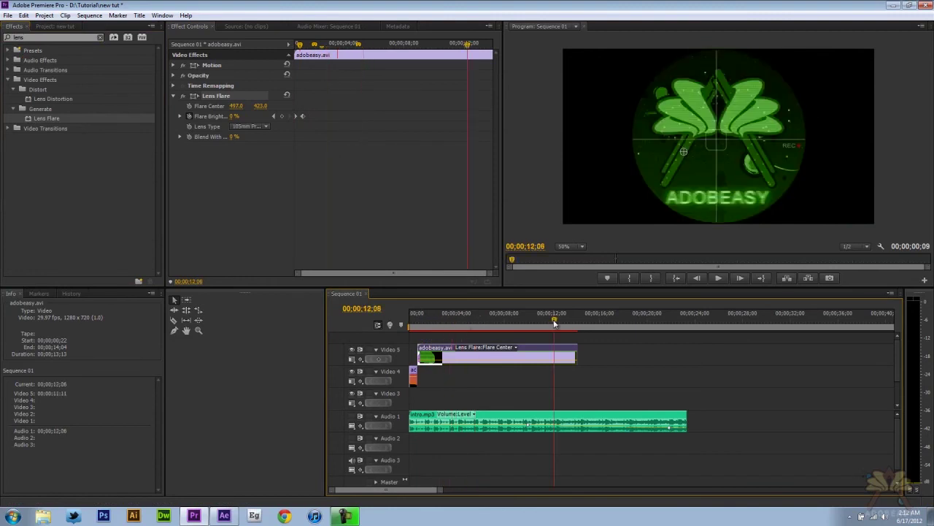